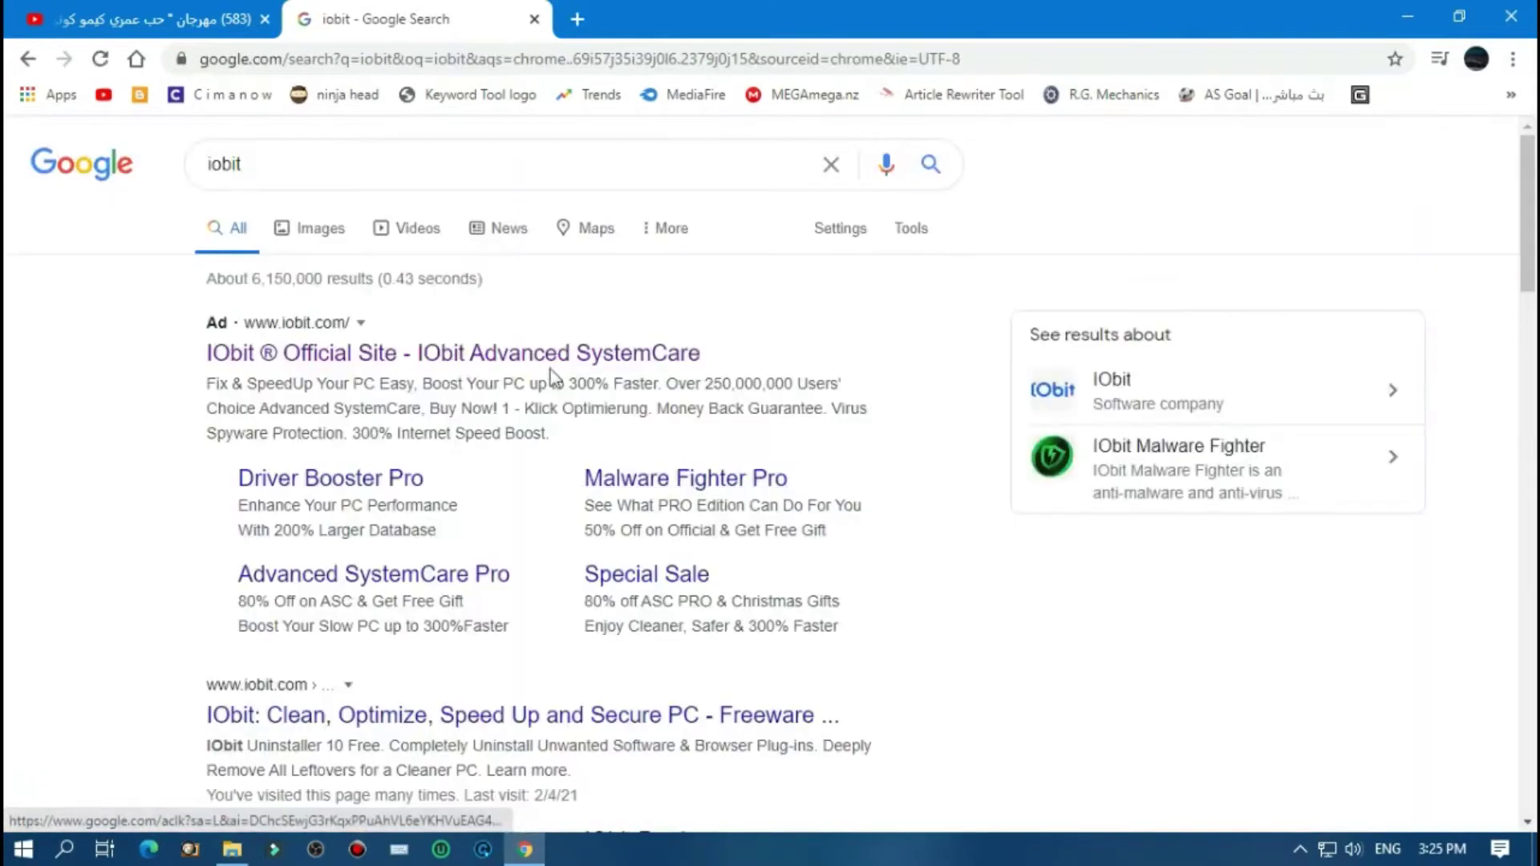
# Open the Advanced SystemCare Free page on the official IObit site and highlight the version number below the download link
pyautogui.click(503, 358)
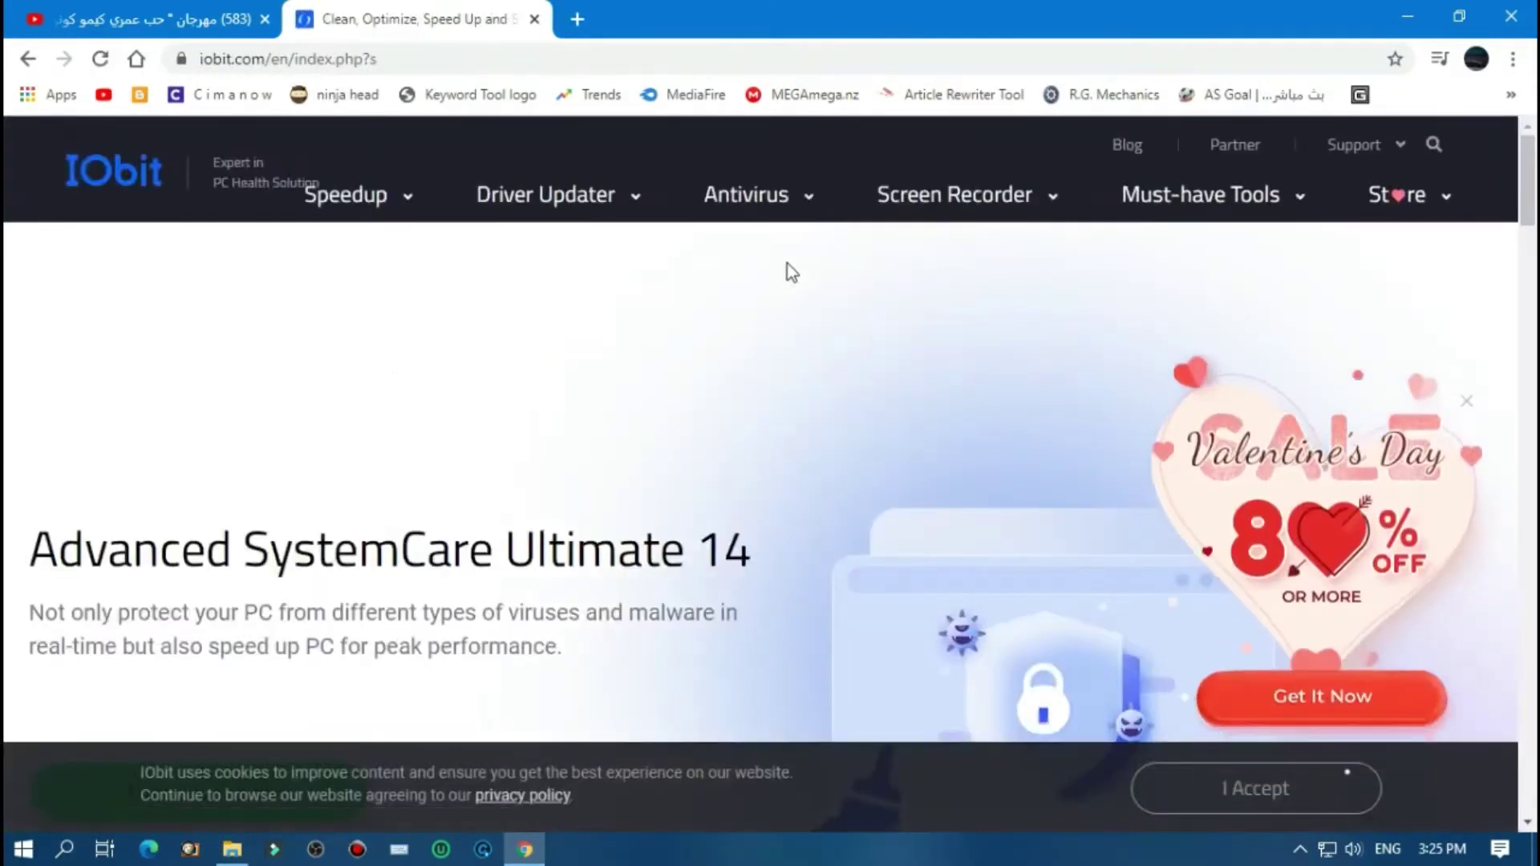
pyautogui.moveTo(555, 202)
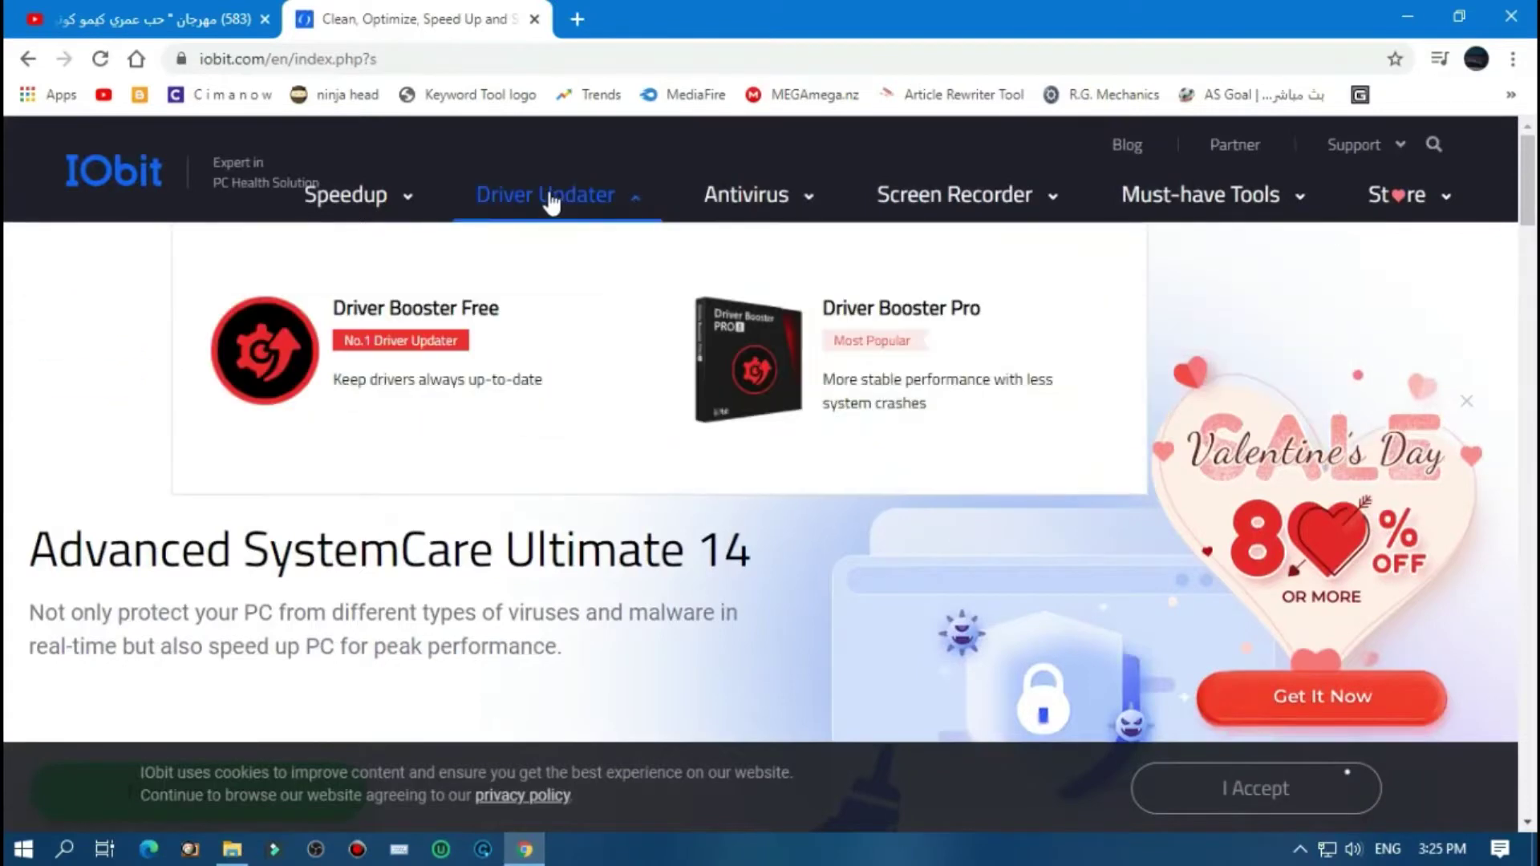
pyautogui.moveTo(345, 197)
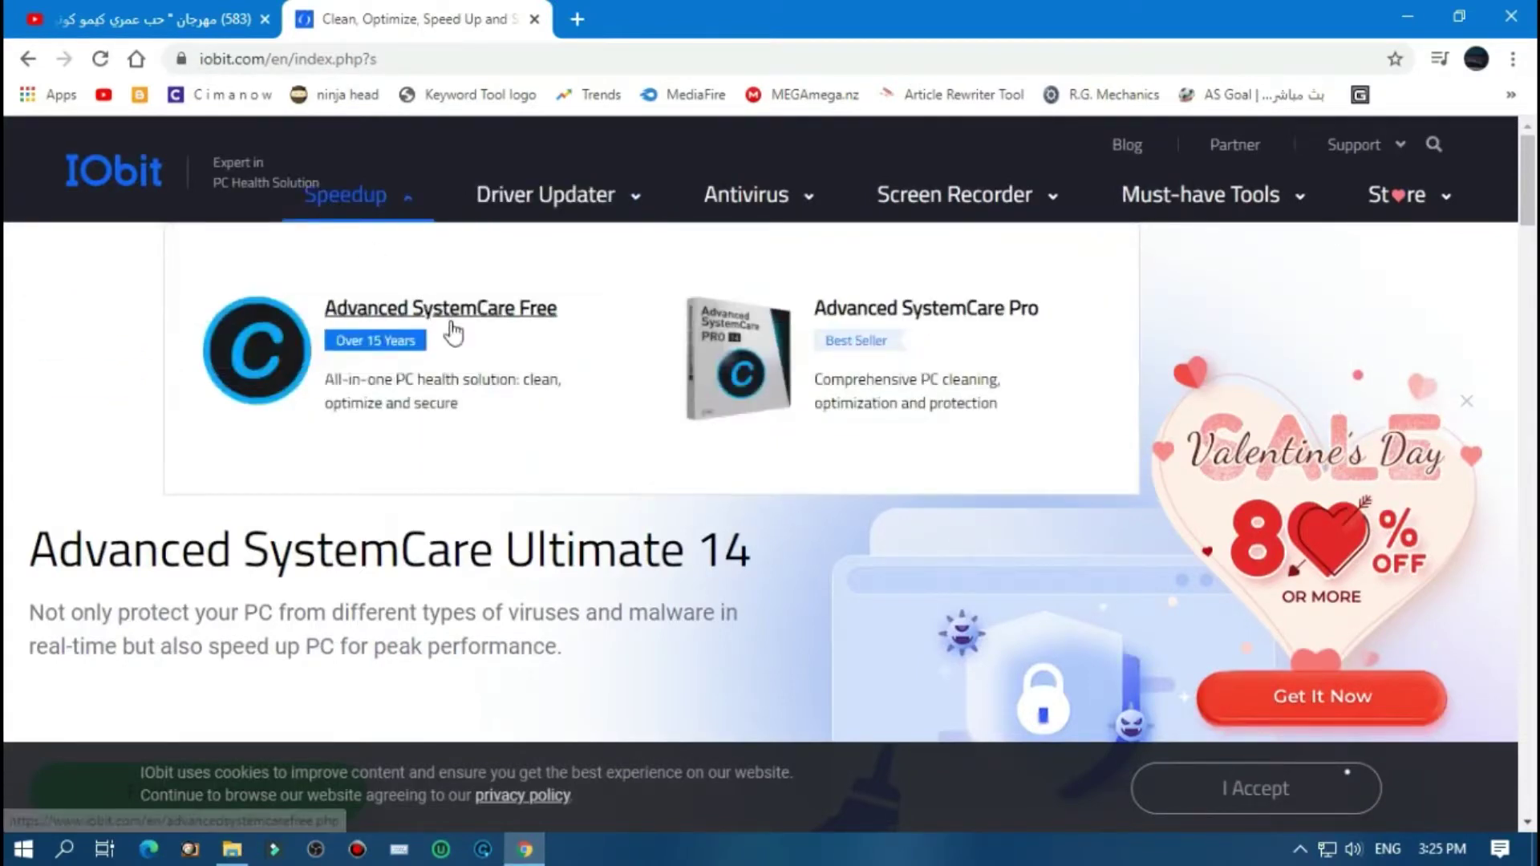
pyautogui.click(452, 331)
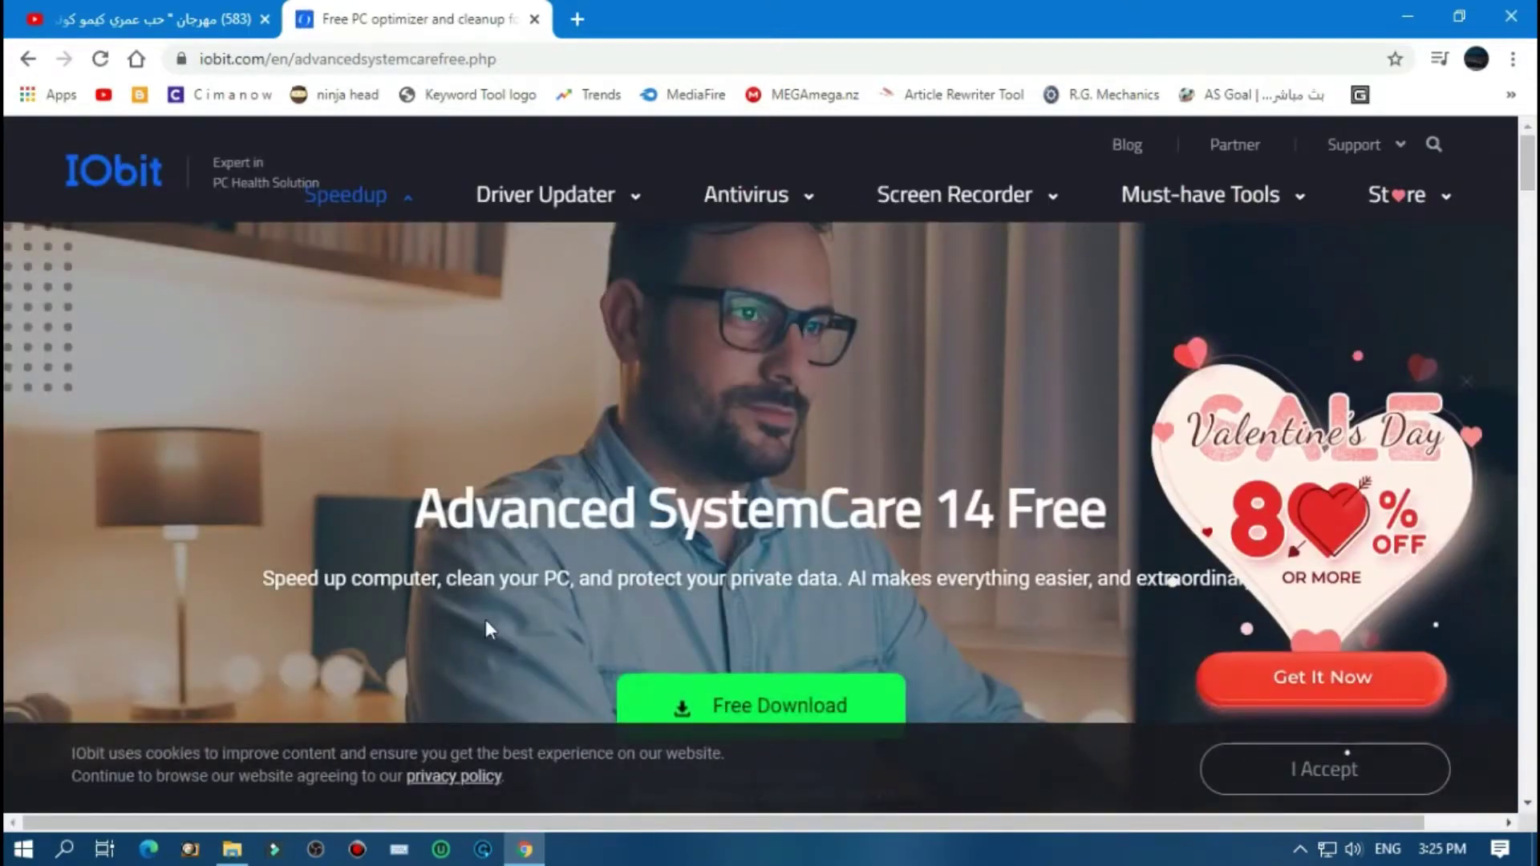
pyautogui.scroll(-5, 682, 706)
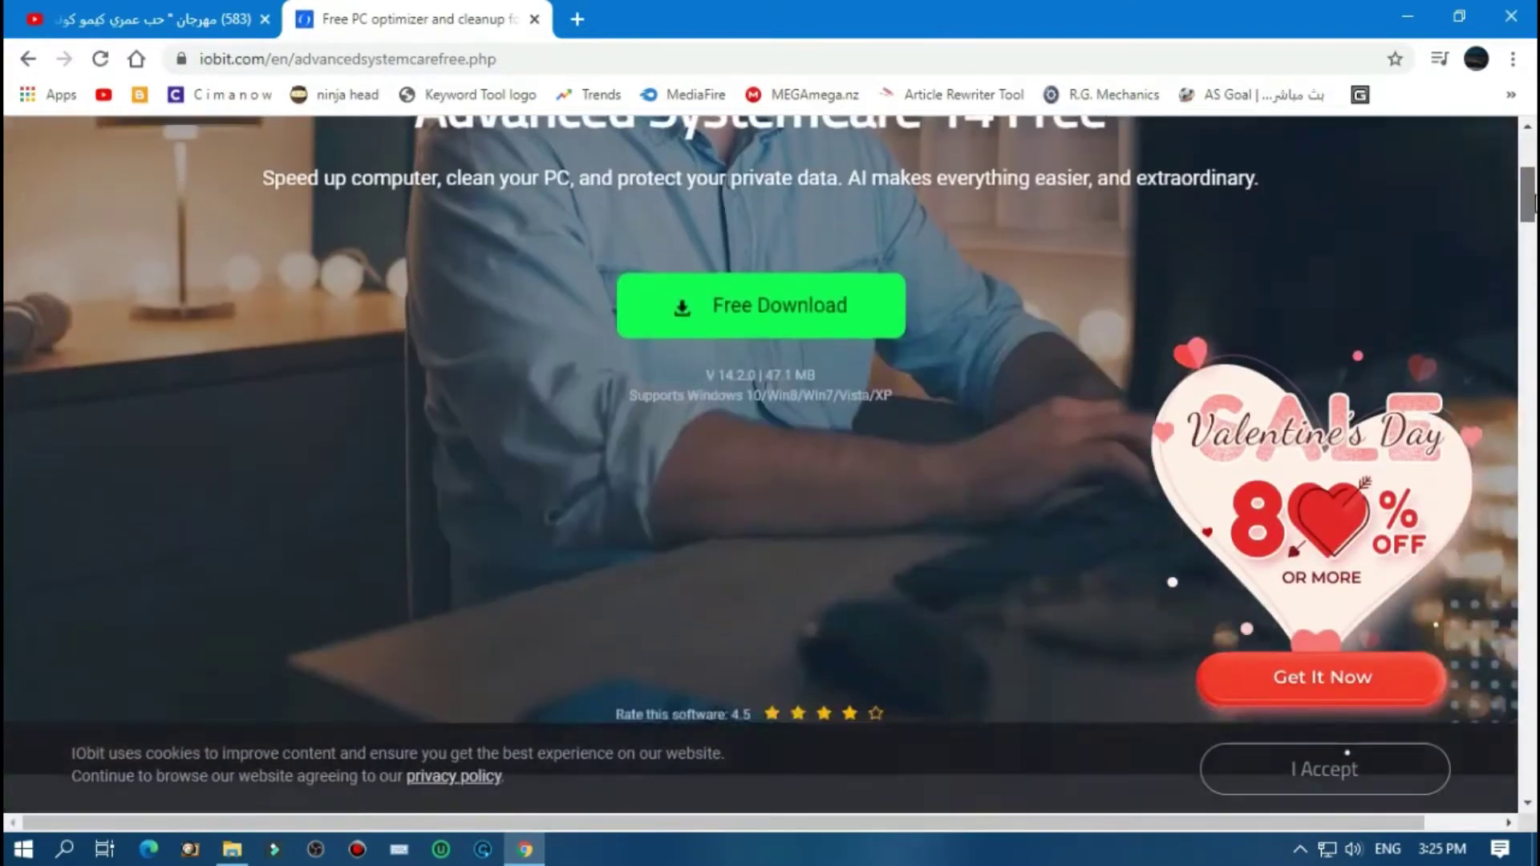
pyautogui.moveTo(703, 332); pyautogui.dragTo(755, 333)
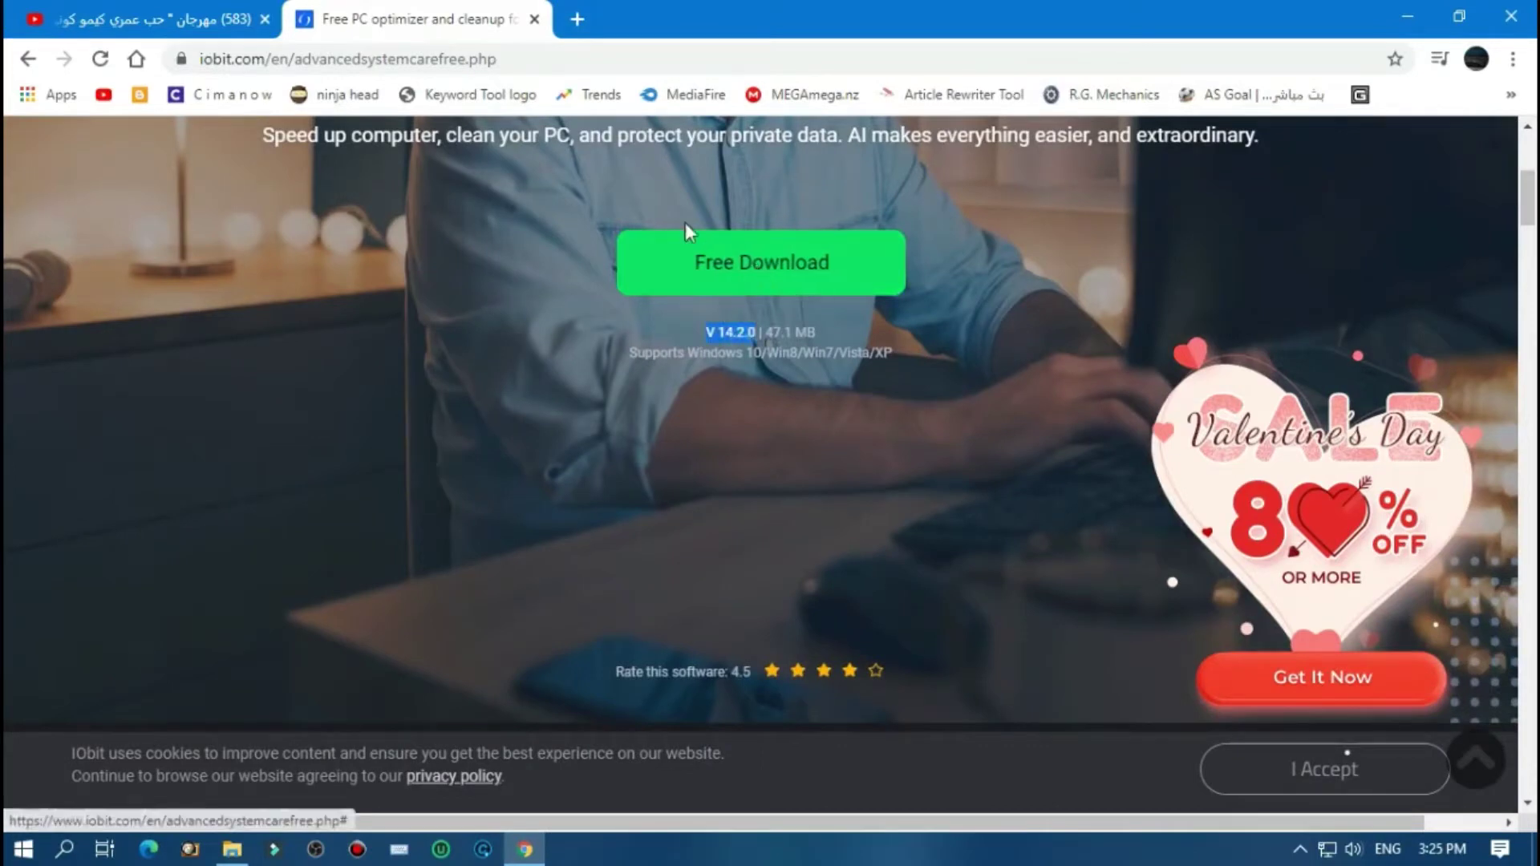
# Run the advanced-systemcare-setup (1) installer from the desktop and agree to uninstall Advanced SystemCare Ultimate
pyautogui.click(1408, 16)
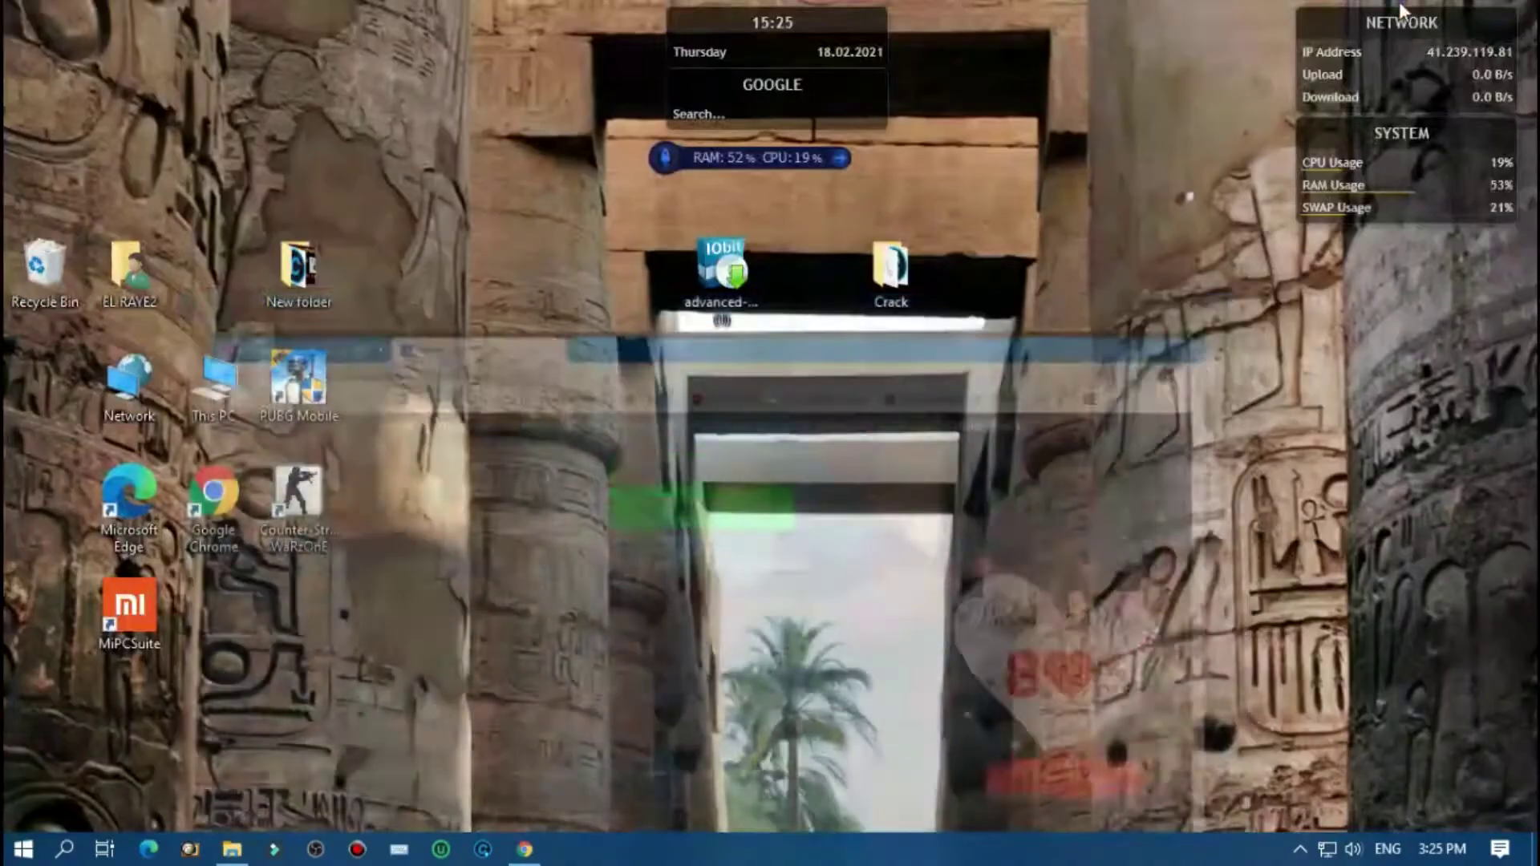
pyautogui.click(705, 297)
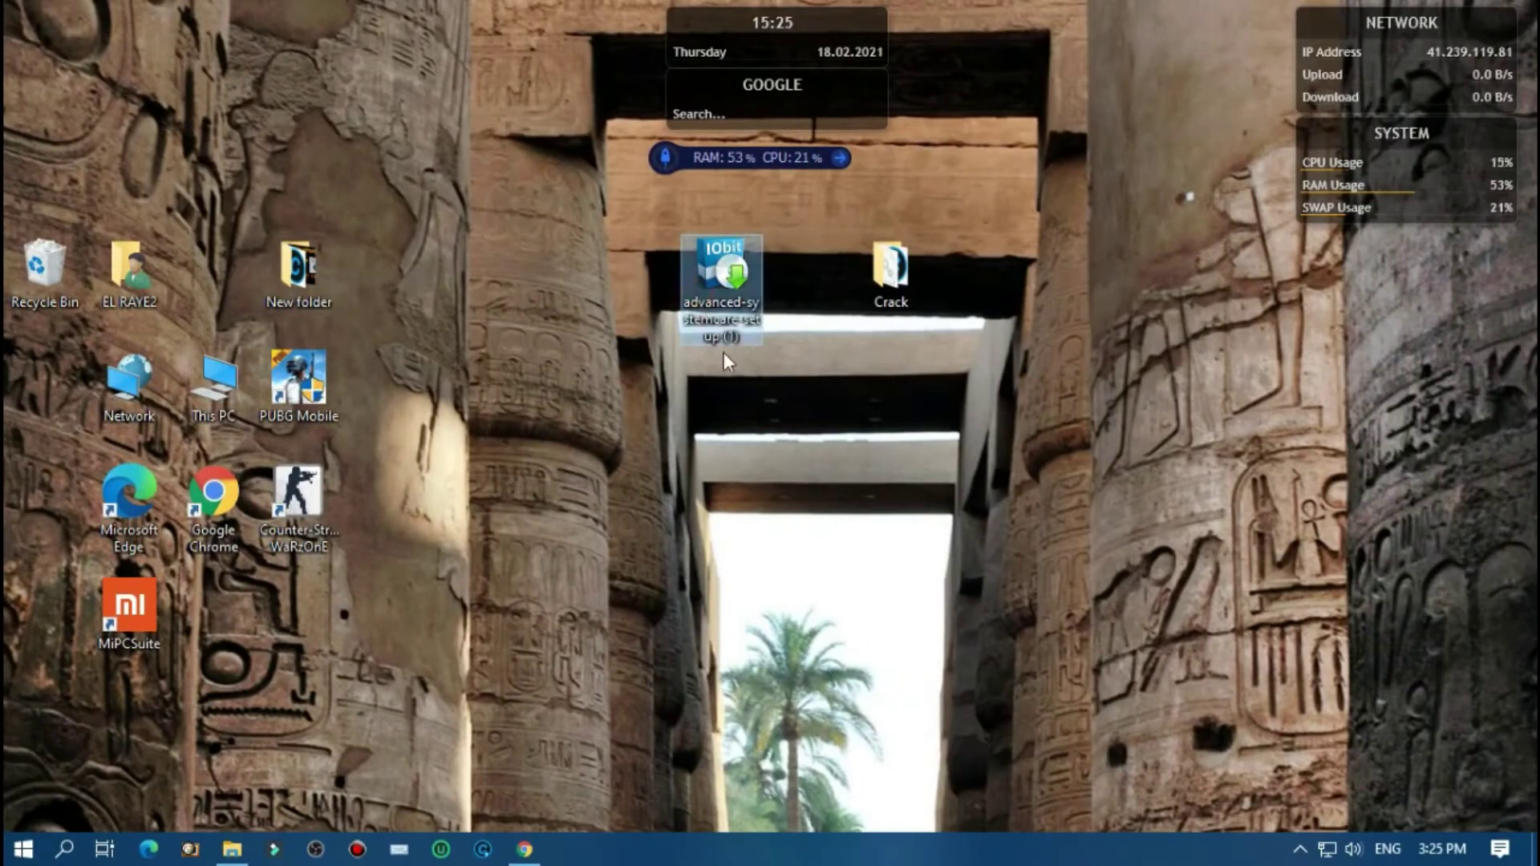
pyautogui.doubleClick(740, 286)
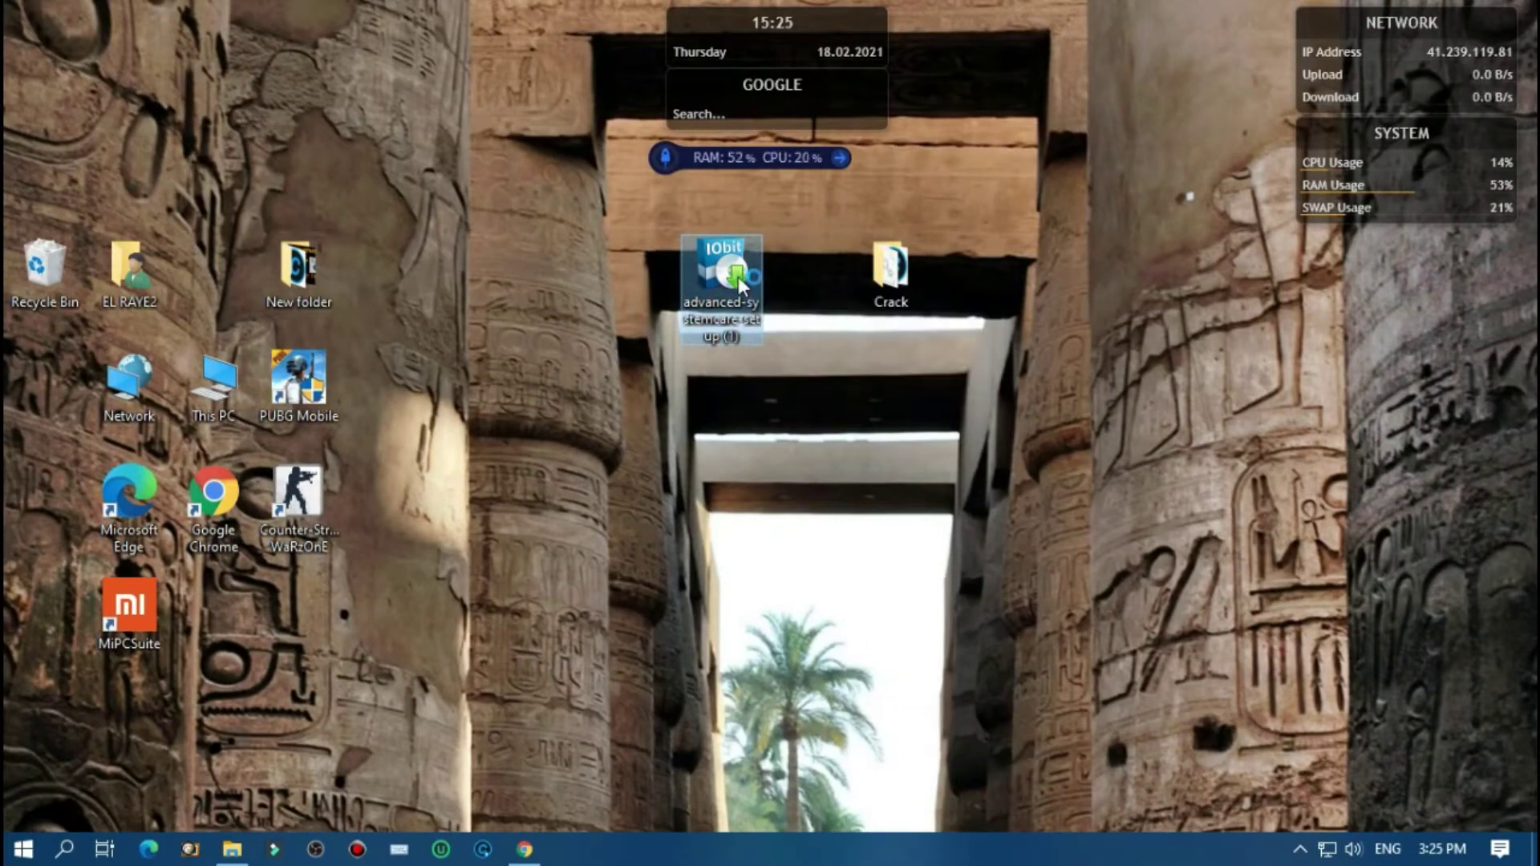
pyautogui.click(693, 574)
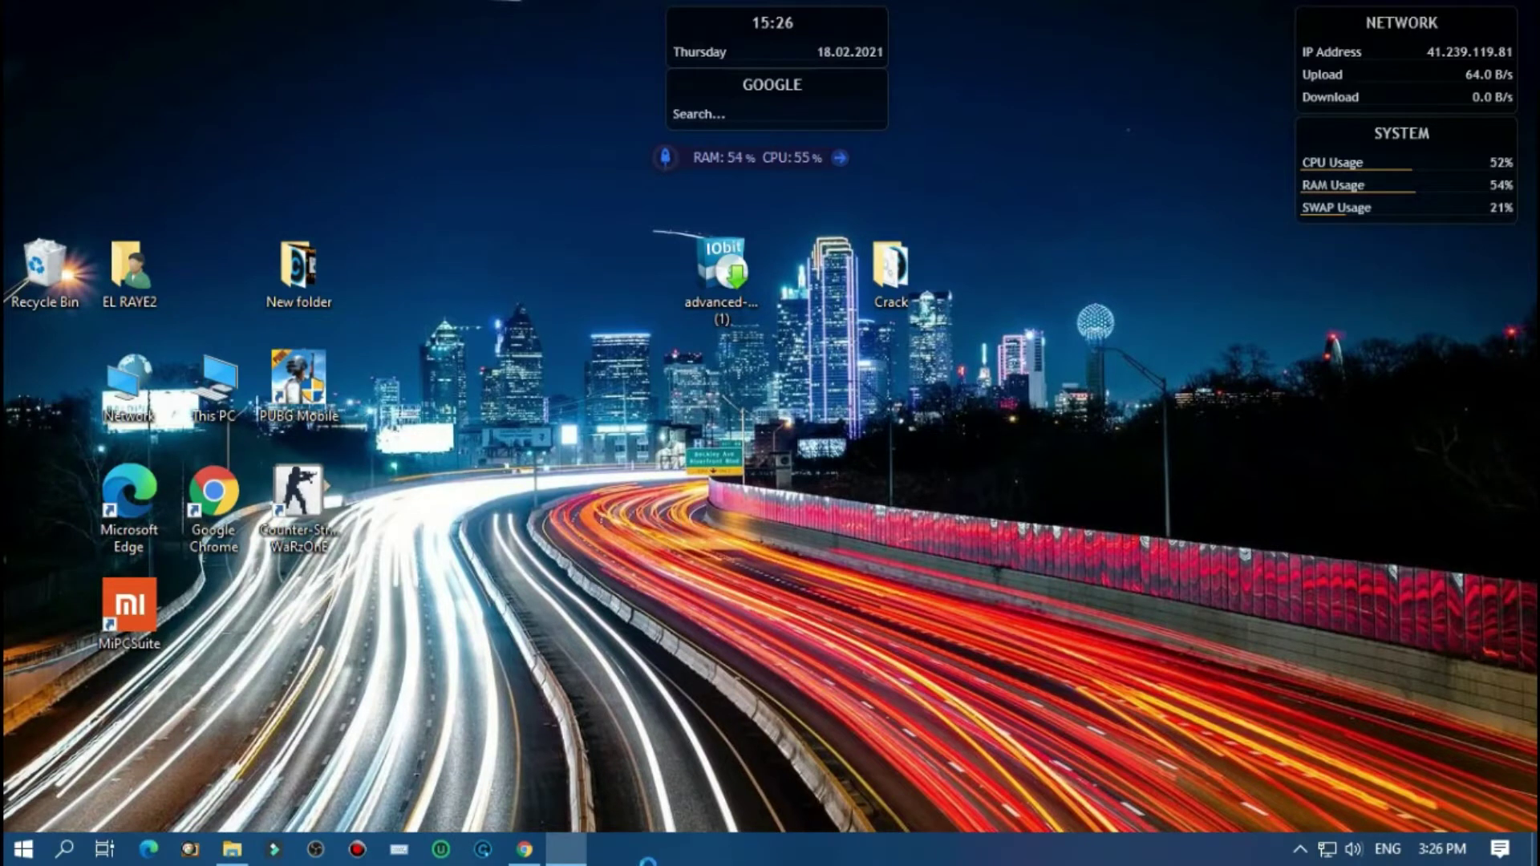
pyautogui.moveTo(569, 858)
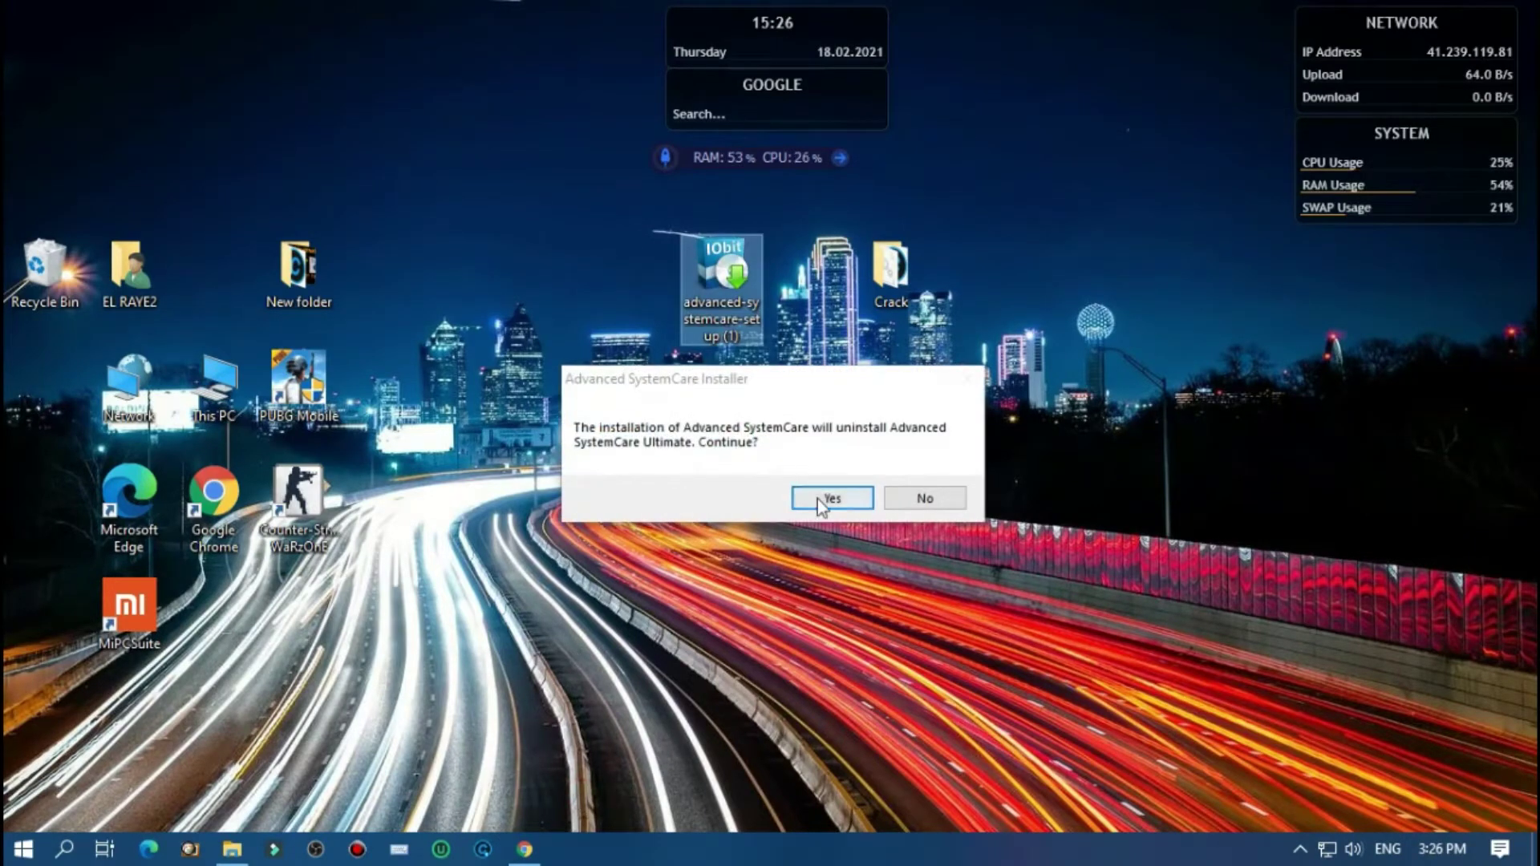
pyautogui.click(830, 498)
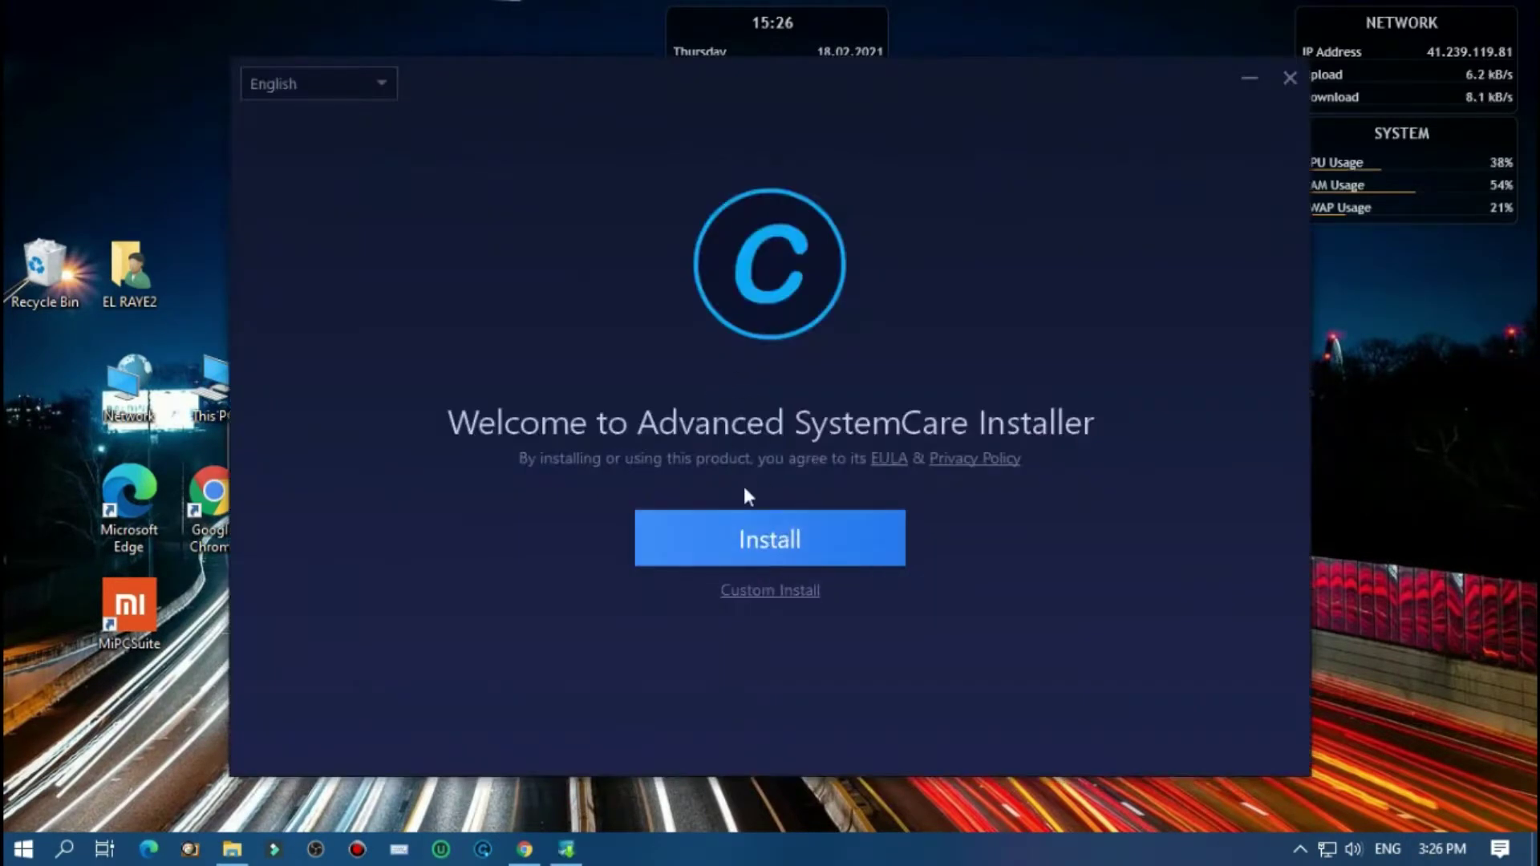
# Install Advanced SystemCare with the default installation, declining the optional IObit Malware Fighter offer
pyautogui.click(796, 552)
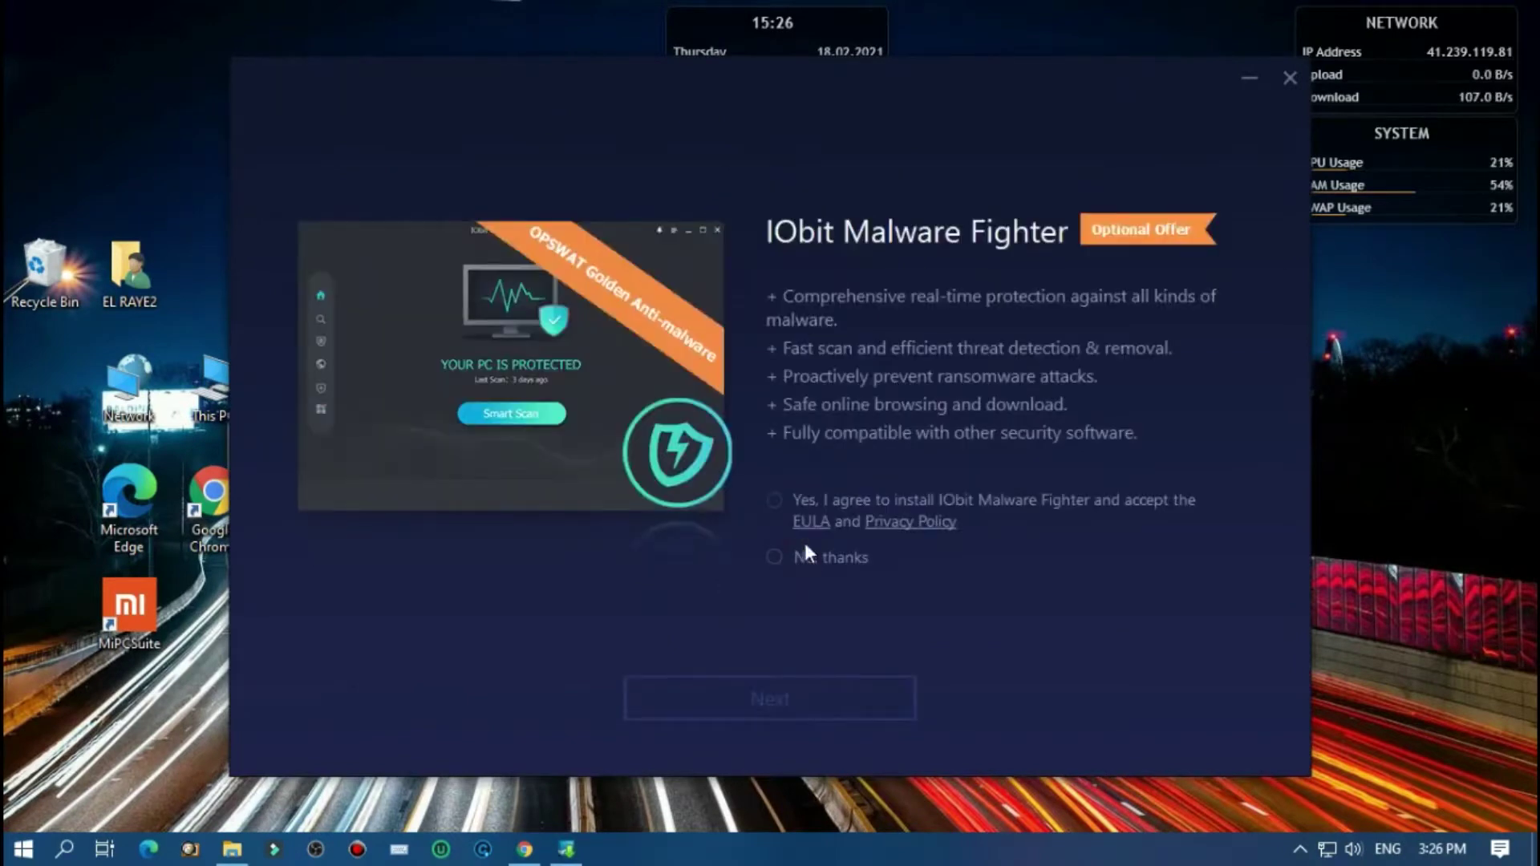
pyautogui.click(804, 552)
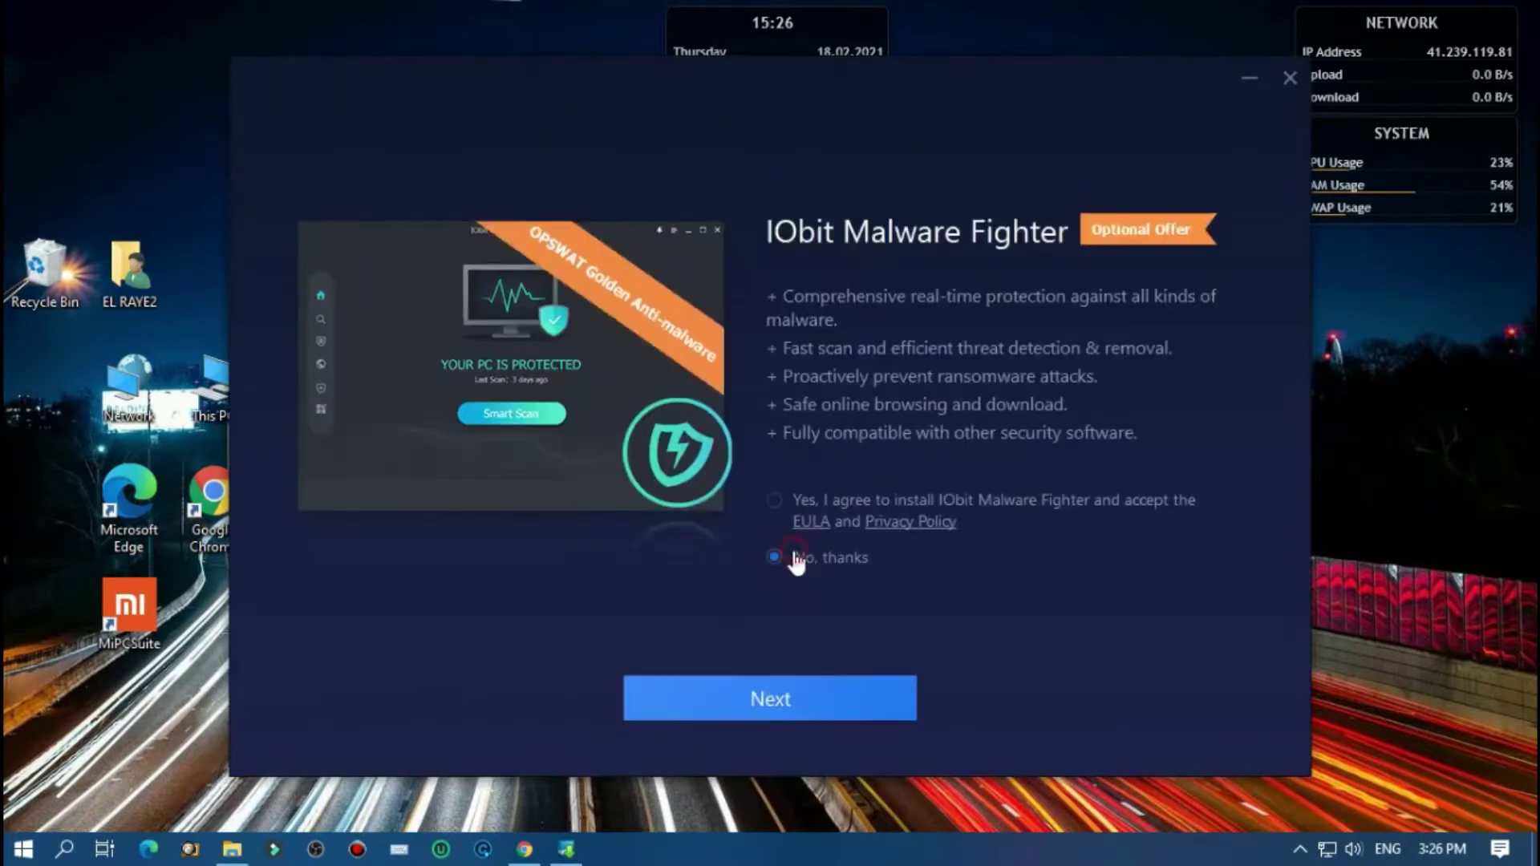
pyautogui.click(825, 688)
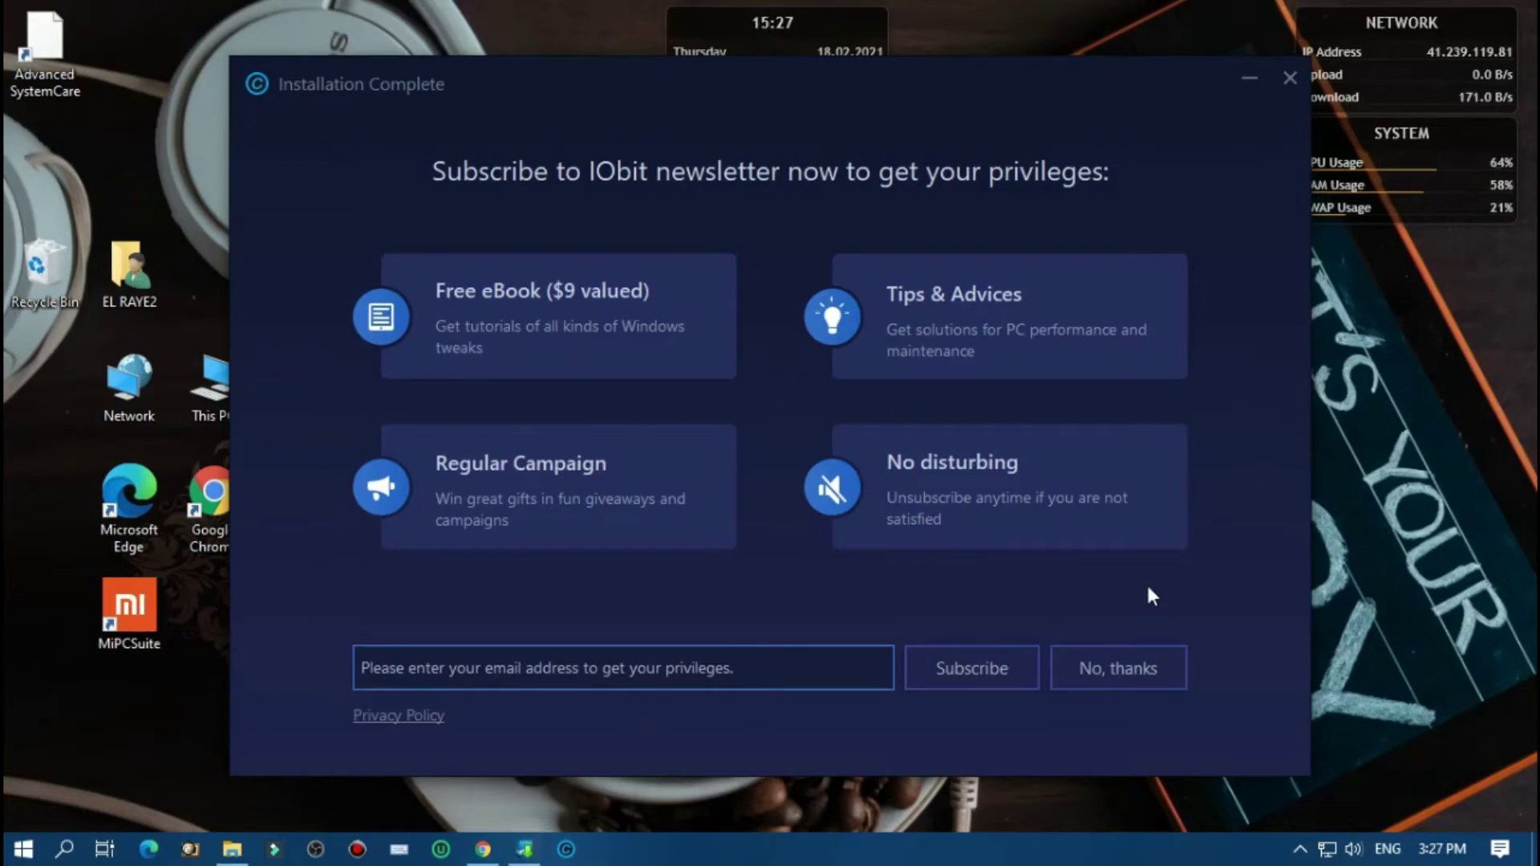
# Decline the newsletter, dismiss the IObit Uninstaller notice, and finish the installer with Learn more online unchecked
pyautogui.click(1102, 669)
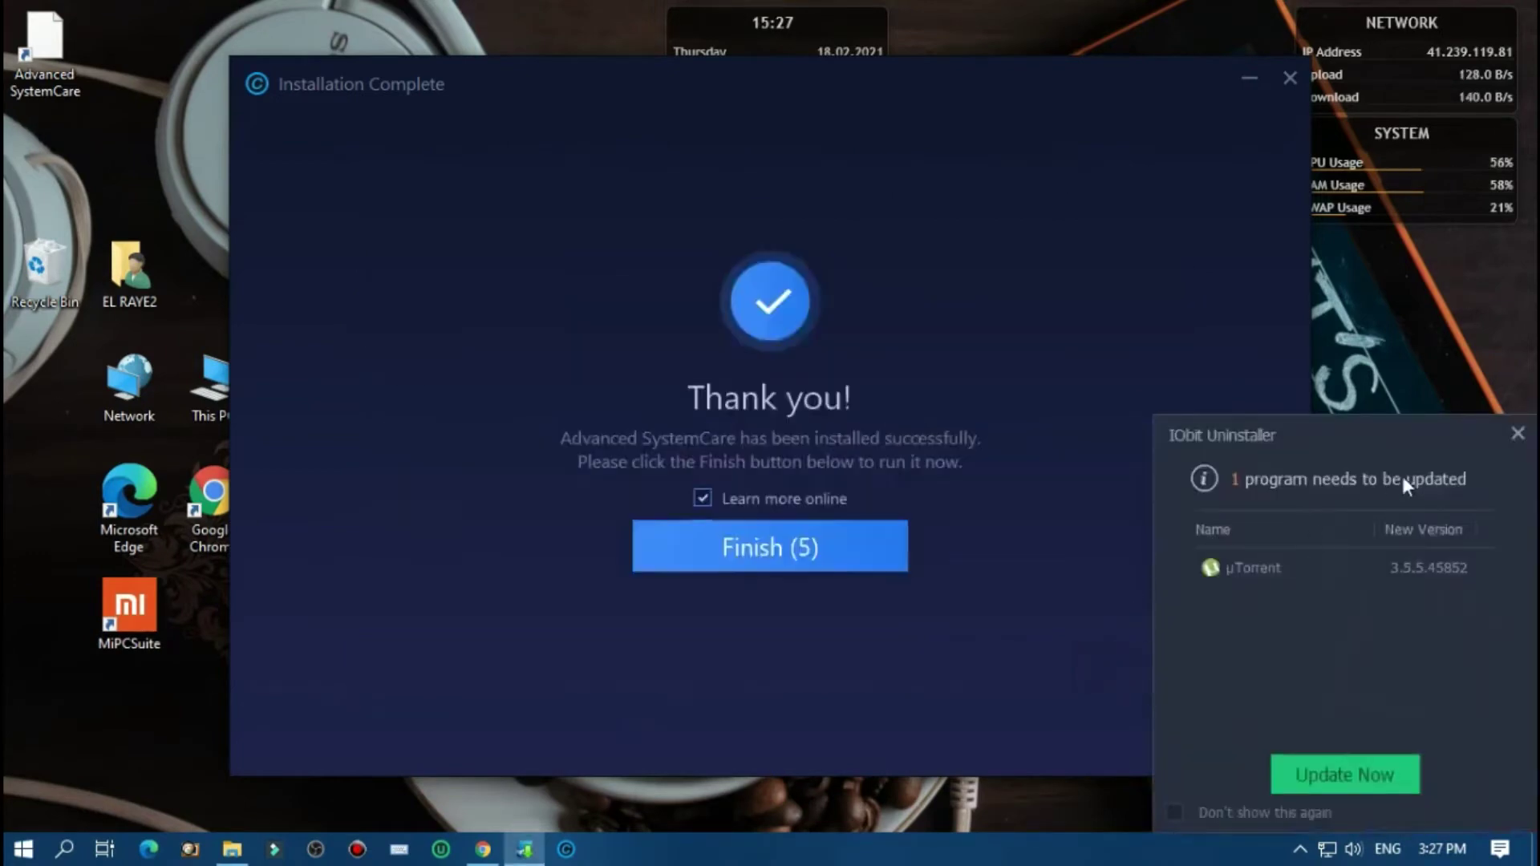
pyautogui.click(1517, 438)
pyautogui.click(804, 501)
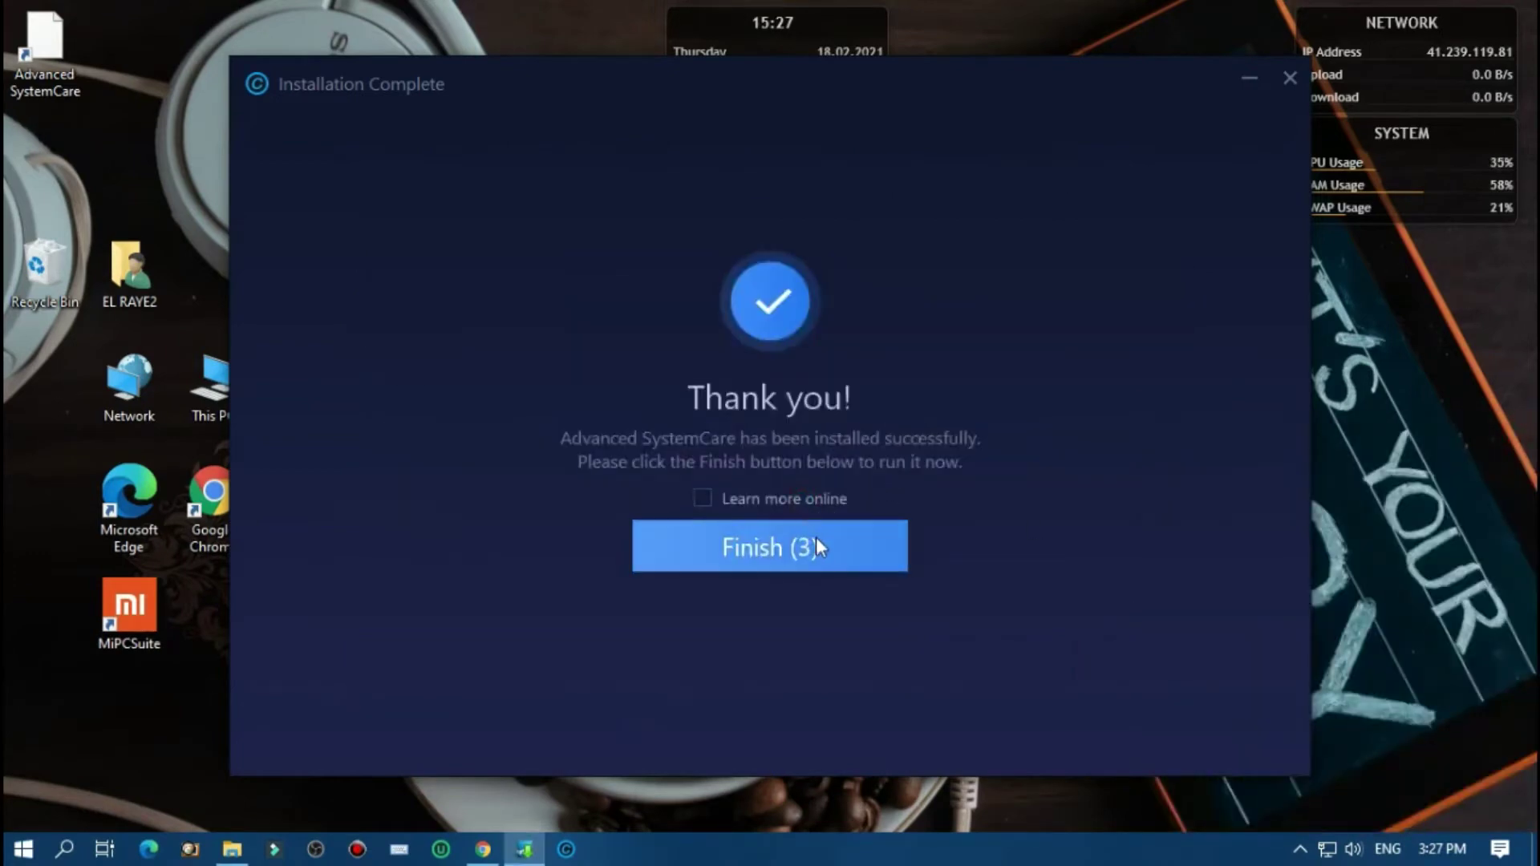
pyautogui.click(817, 537)
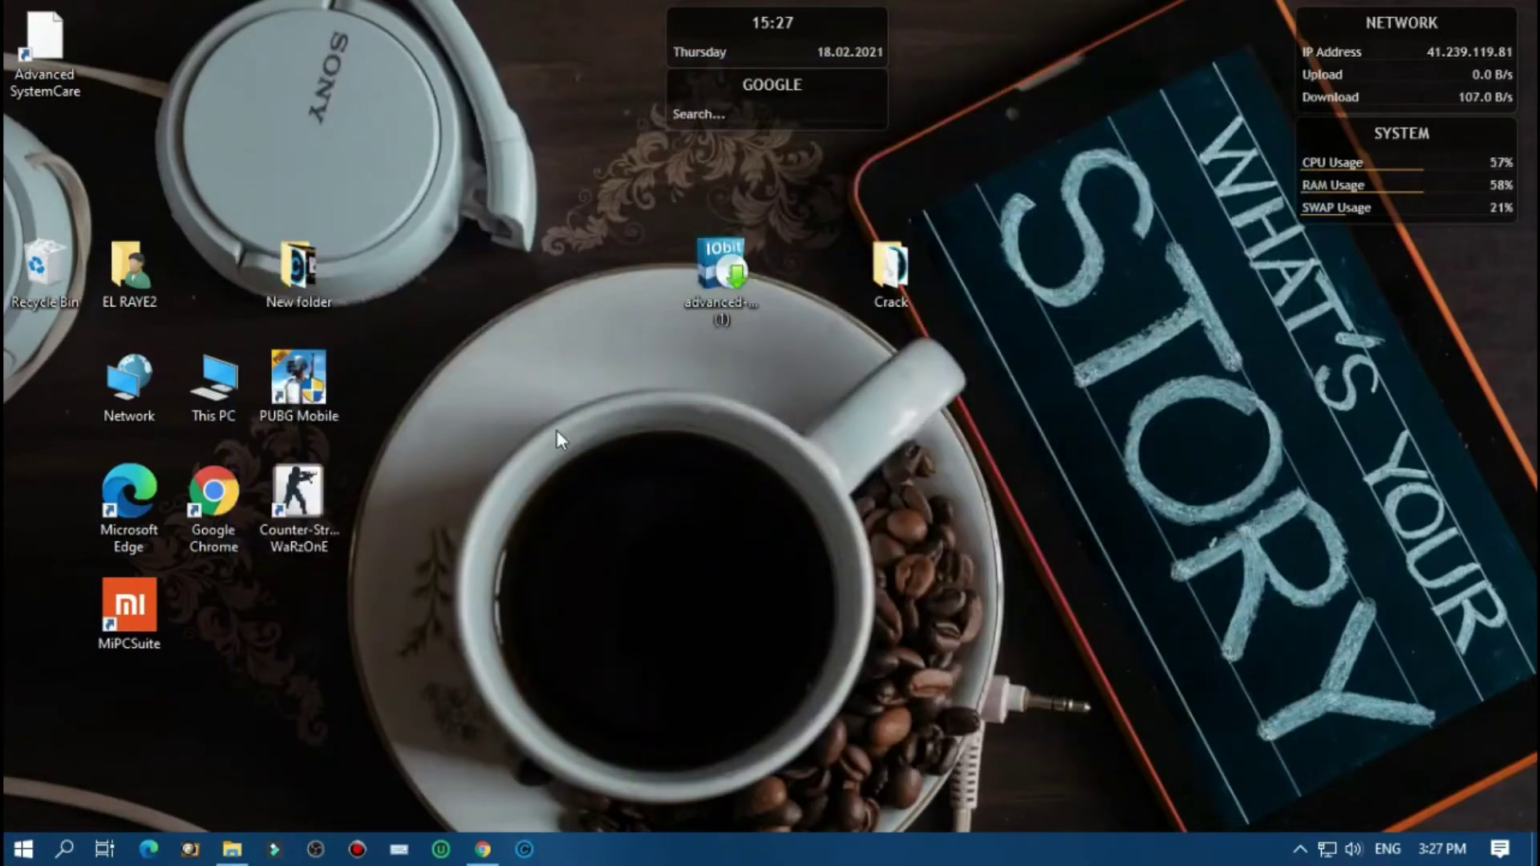
# Move the Advanced SystemCare shortcut to the middle of the desktop and refresh the desktop
pyautogui.moveTo(43, 56); pyautogui.dragTo(798, 379)
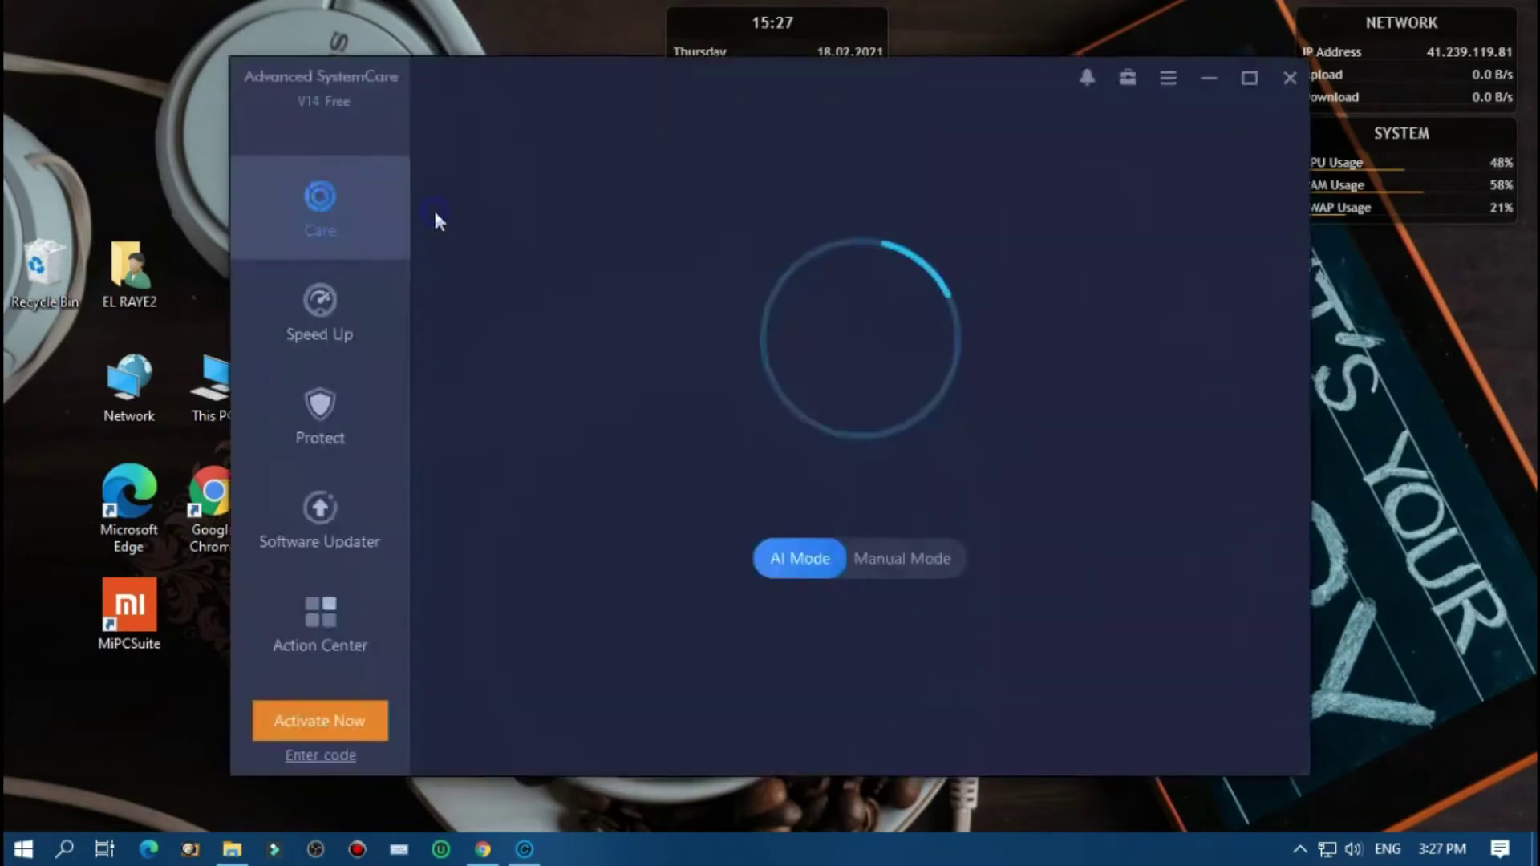
pyautogui.rightClick(433, 209)
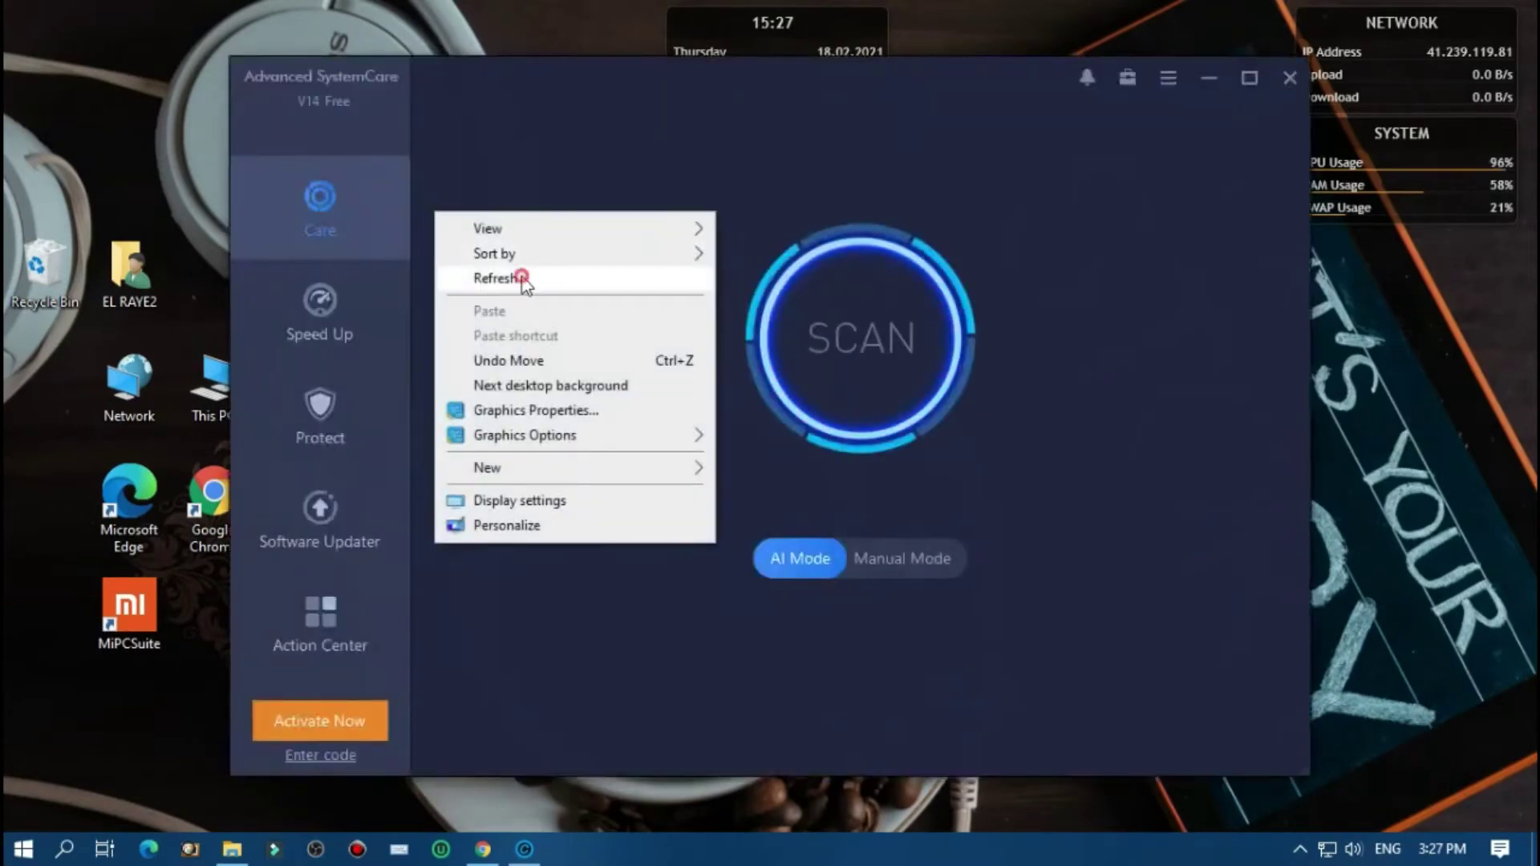
pyautogui.click(521, 279)
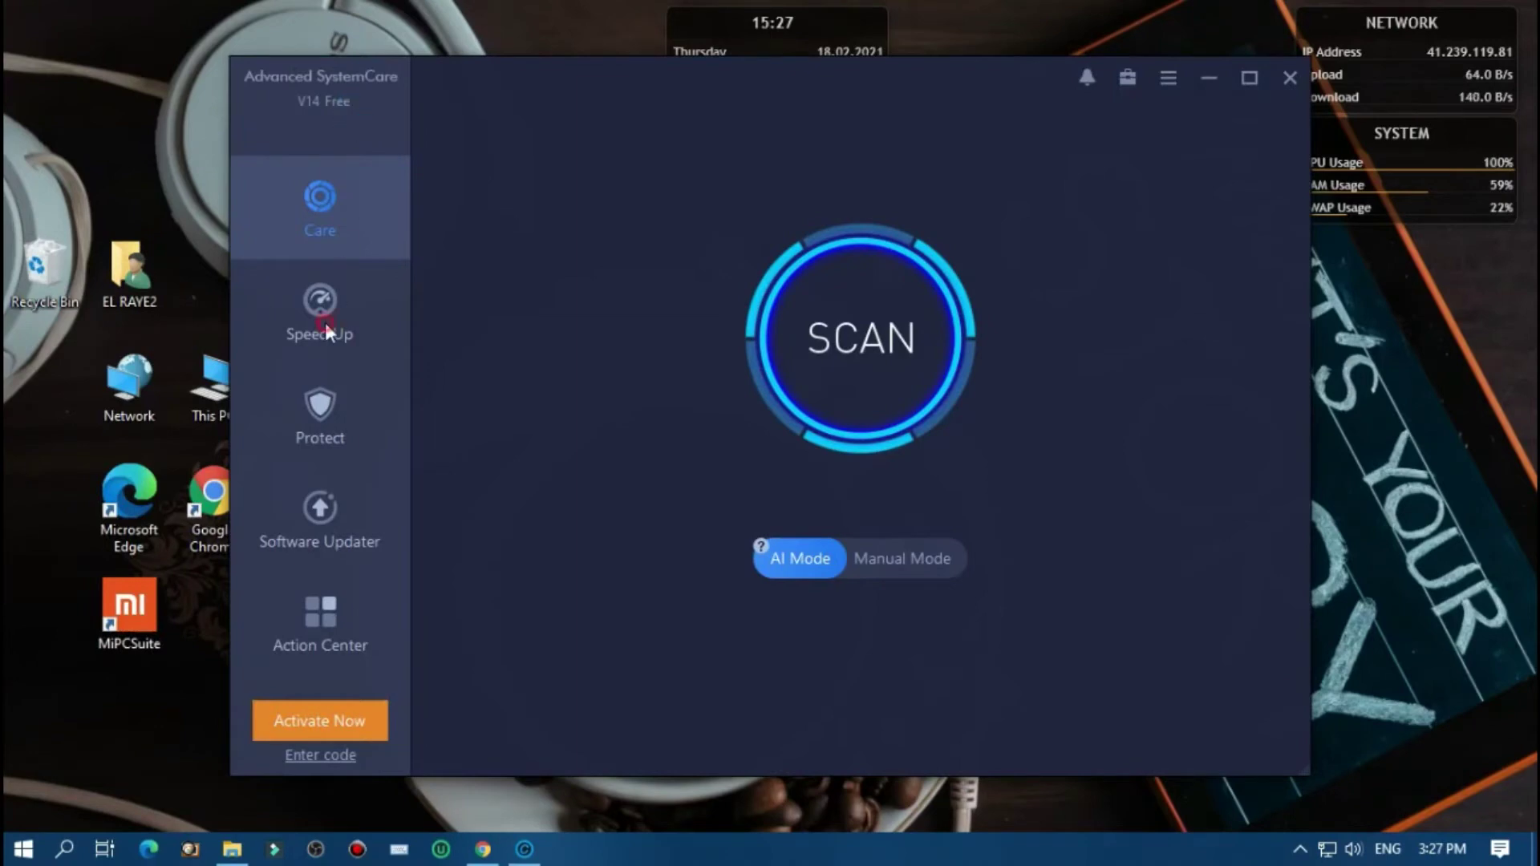
# Close Advanced SystemCare after viewing its Speed Up section, and place its shortcut directly below the installer on the desktop
pyautogui.click(350, 314)
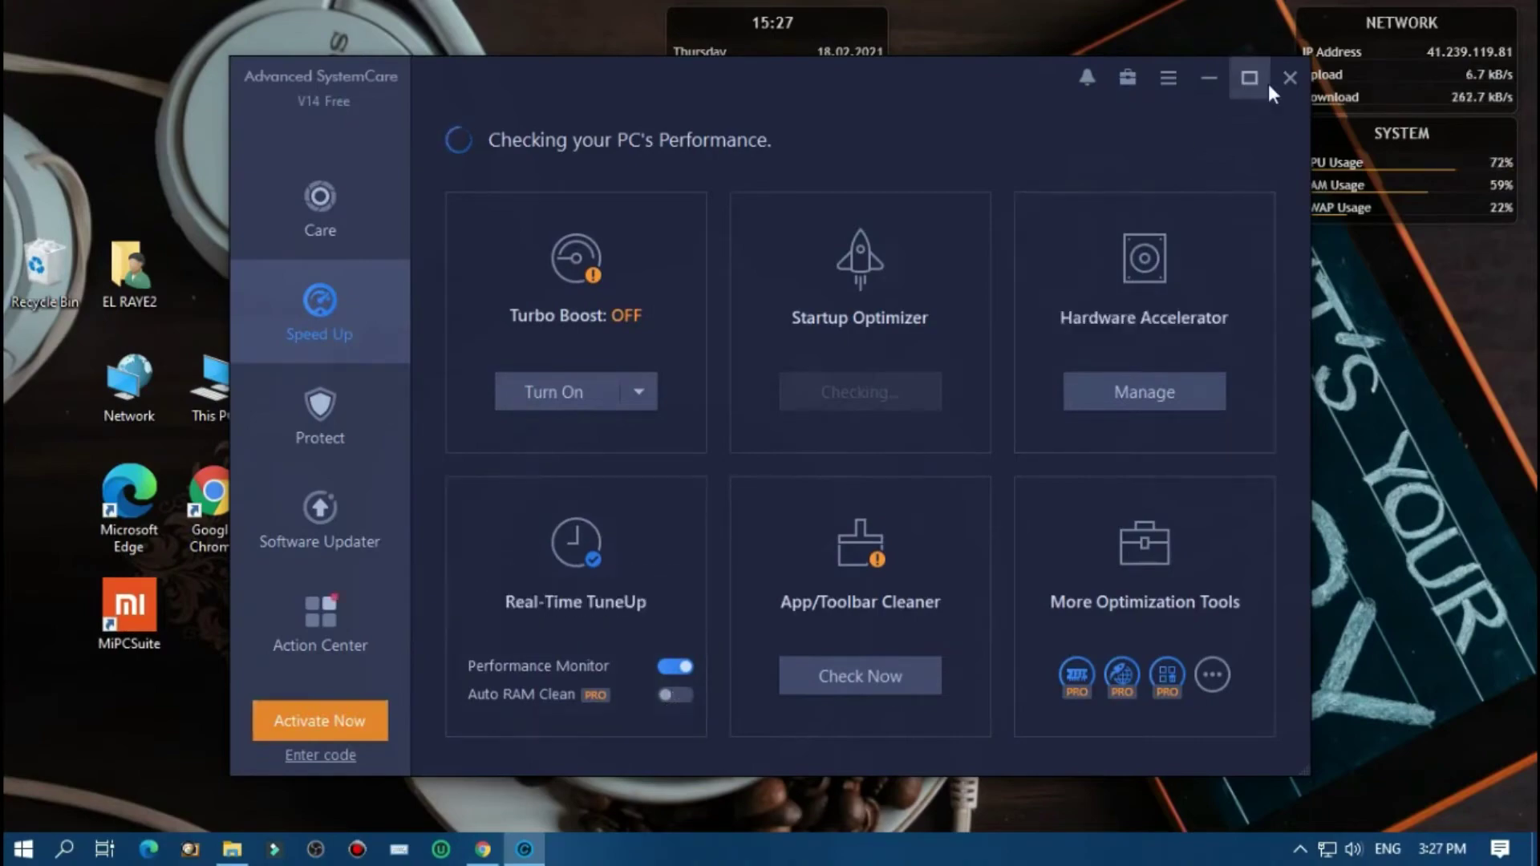
pyautogui.click(1288, 81)
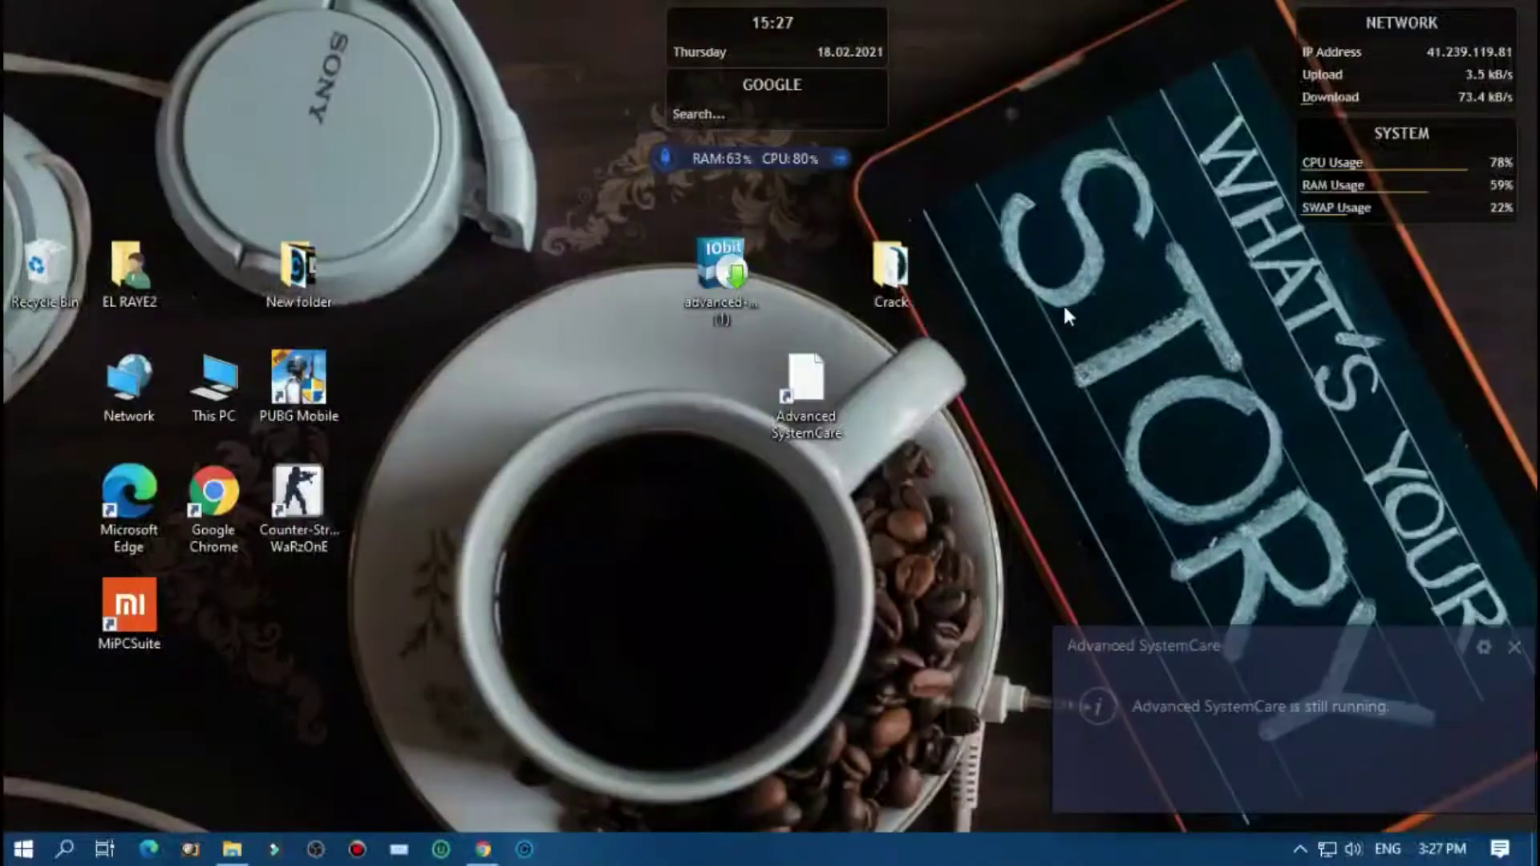
pyautogui.moveTo(805, 383); pyautogui.dragTo(712, 396)
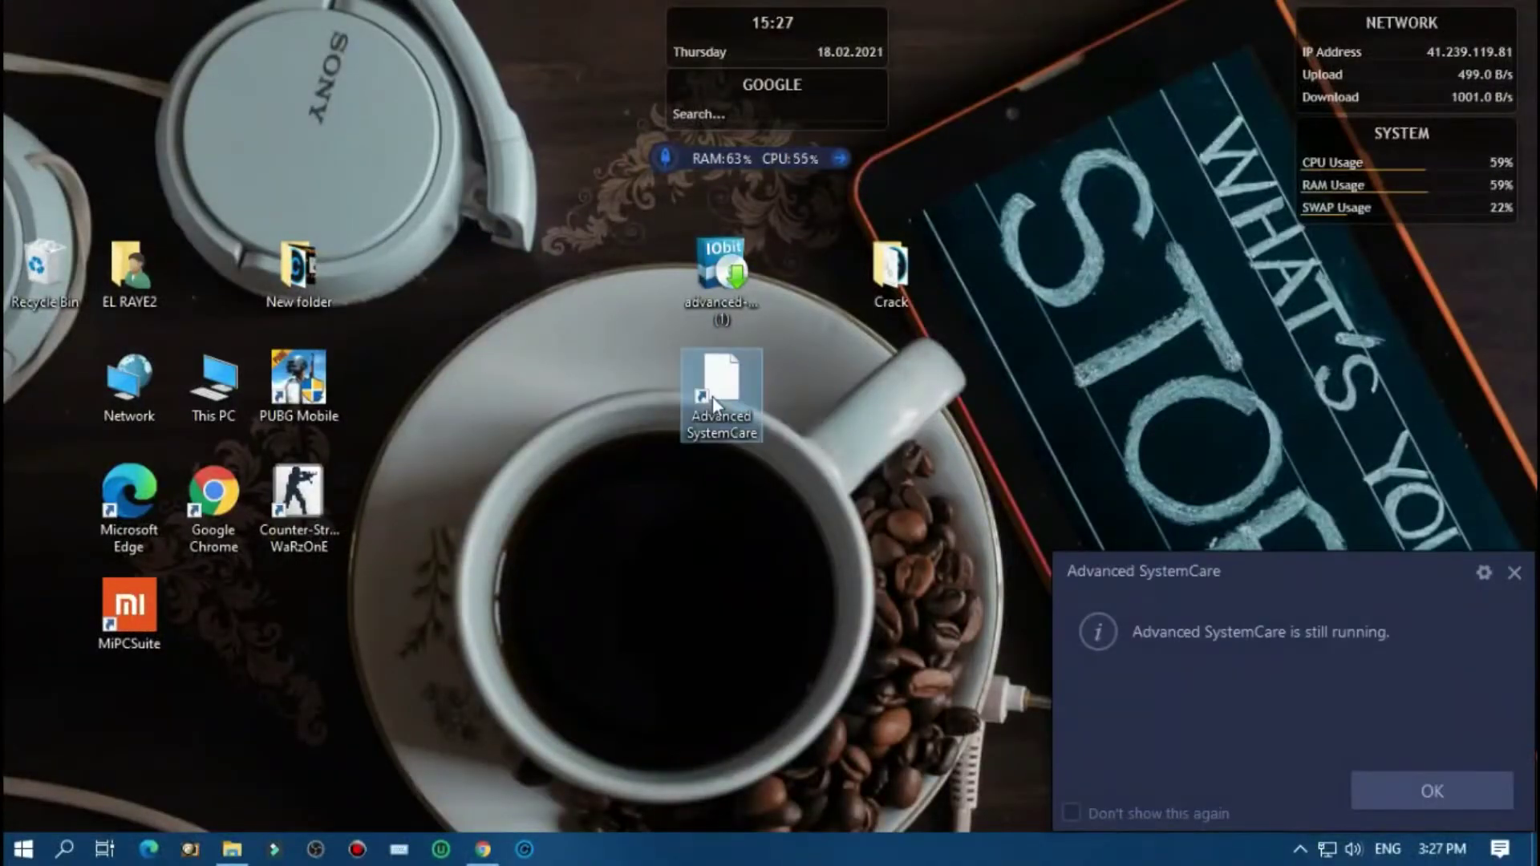
# Copy all four files (ASC, madexcept_.bpl, OFCommon.dll and Scan.dll) from the desktop's Crack folder and close the folder
pyautogui.doubleClick(892, 272)
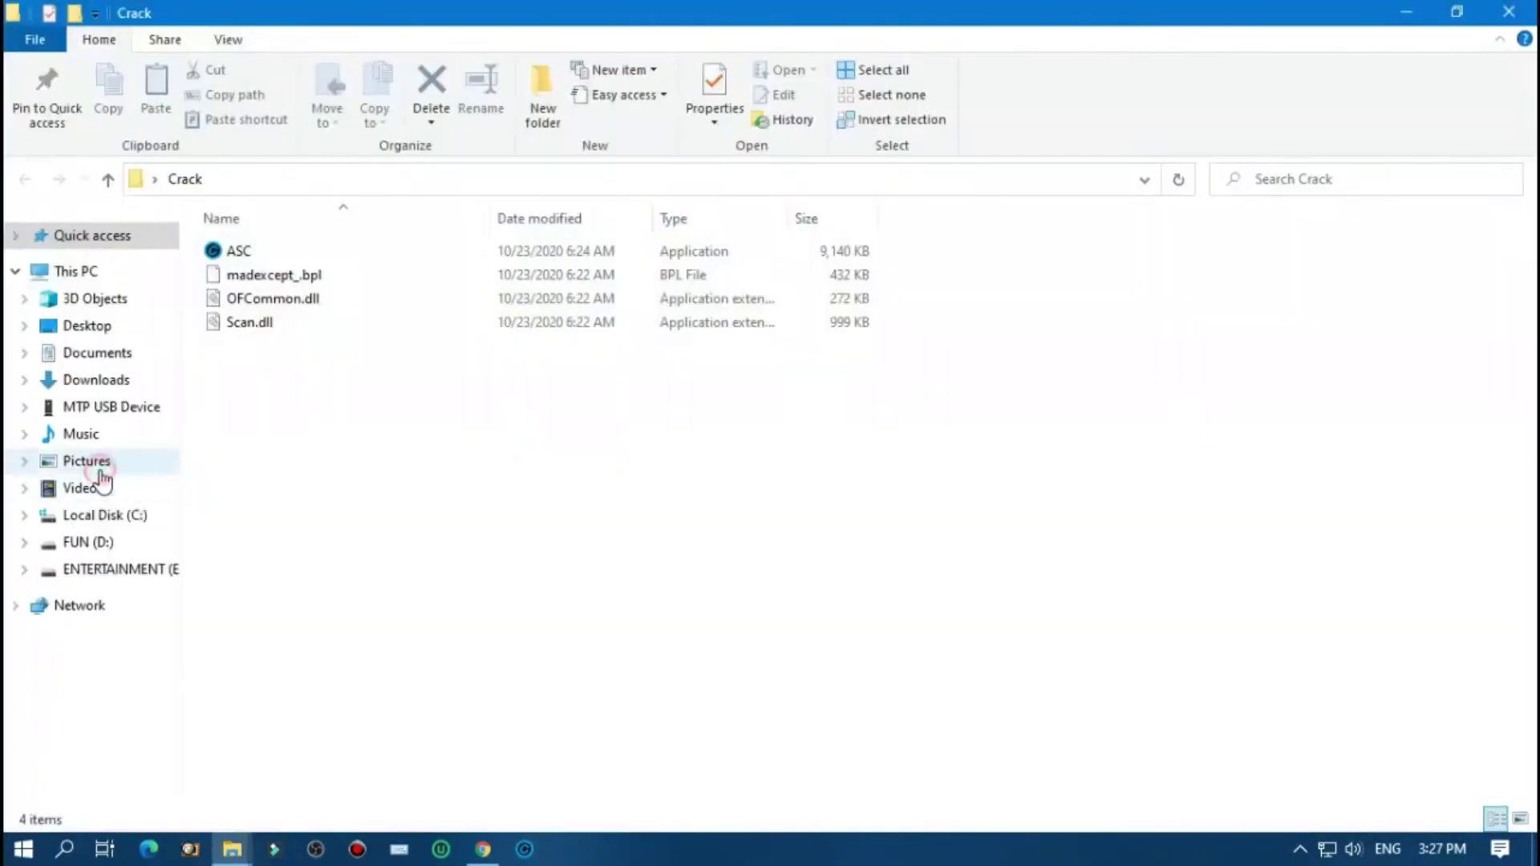
pyautogui.click(98, 469)
pyautogui.click(26, 179)
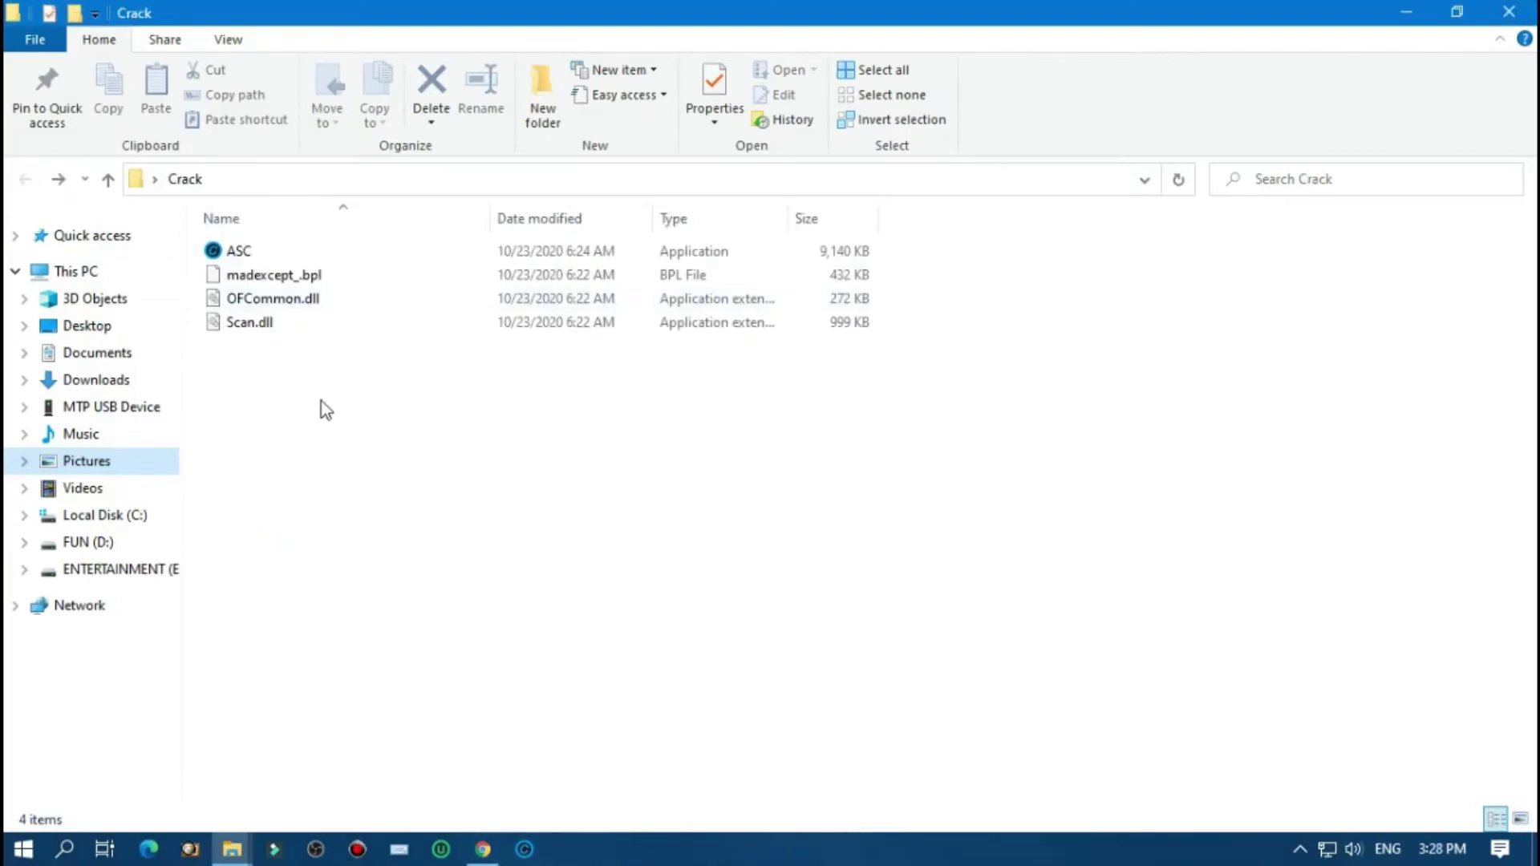
pyautogui.moveTo(325, 409); pyautogui.dragTo(298, 224)
pyautogui.rightClick(279, 274)
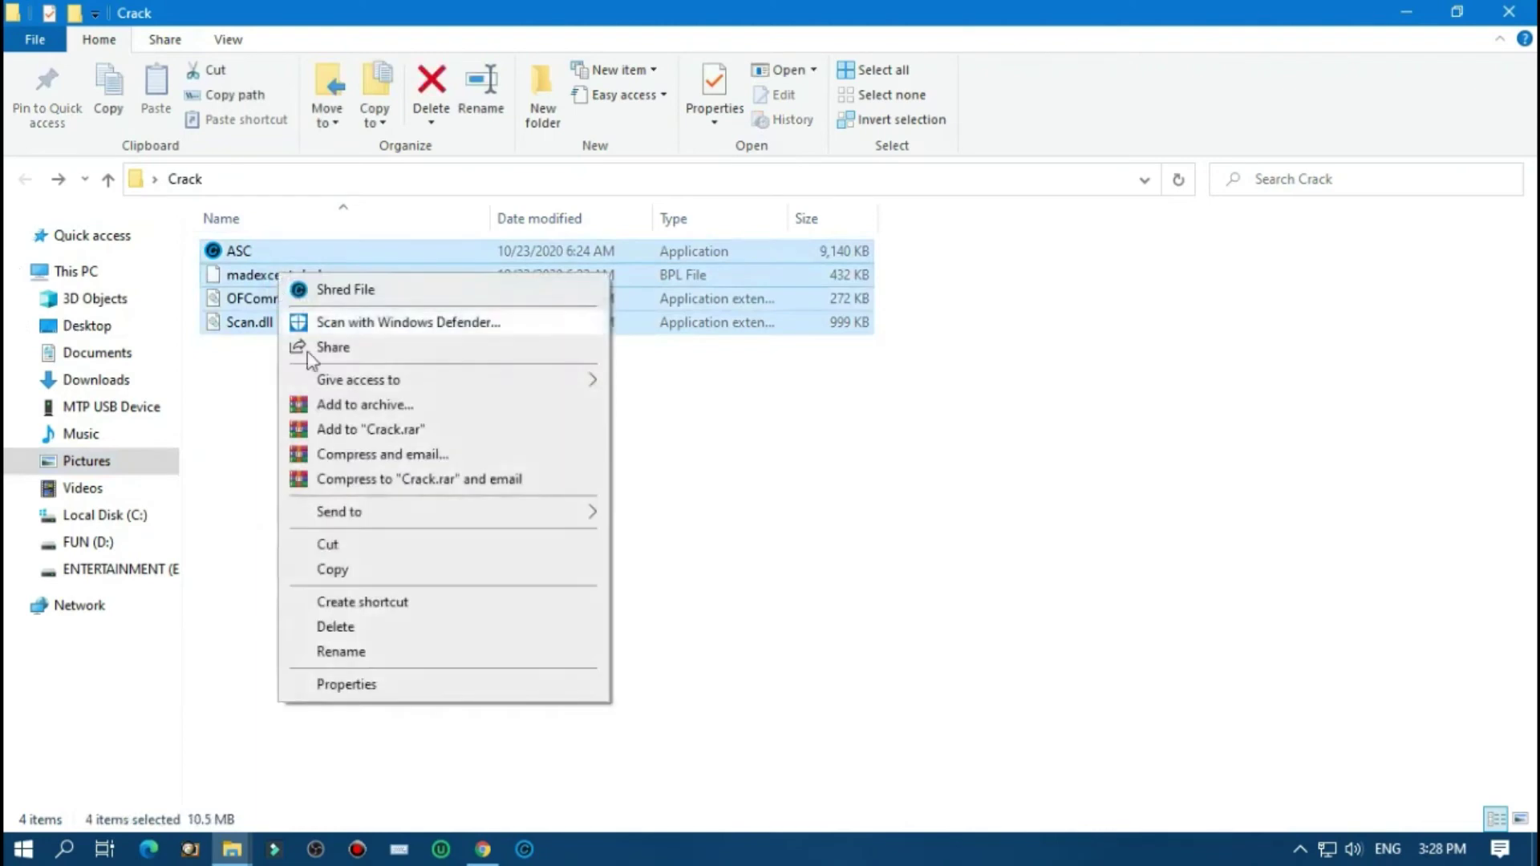
pyautogui.click(427, 566)
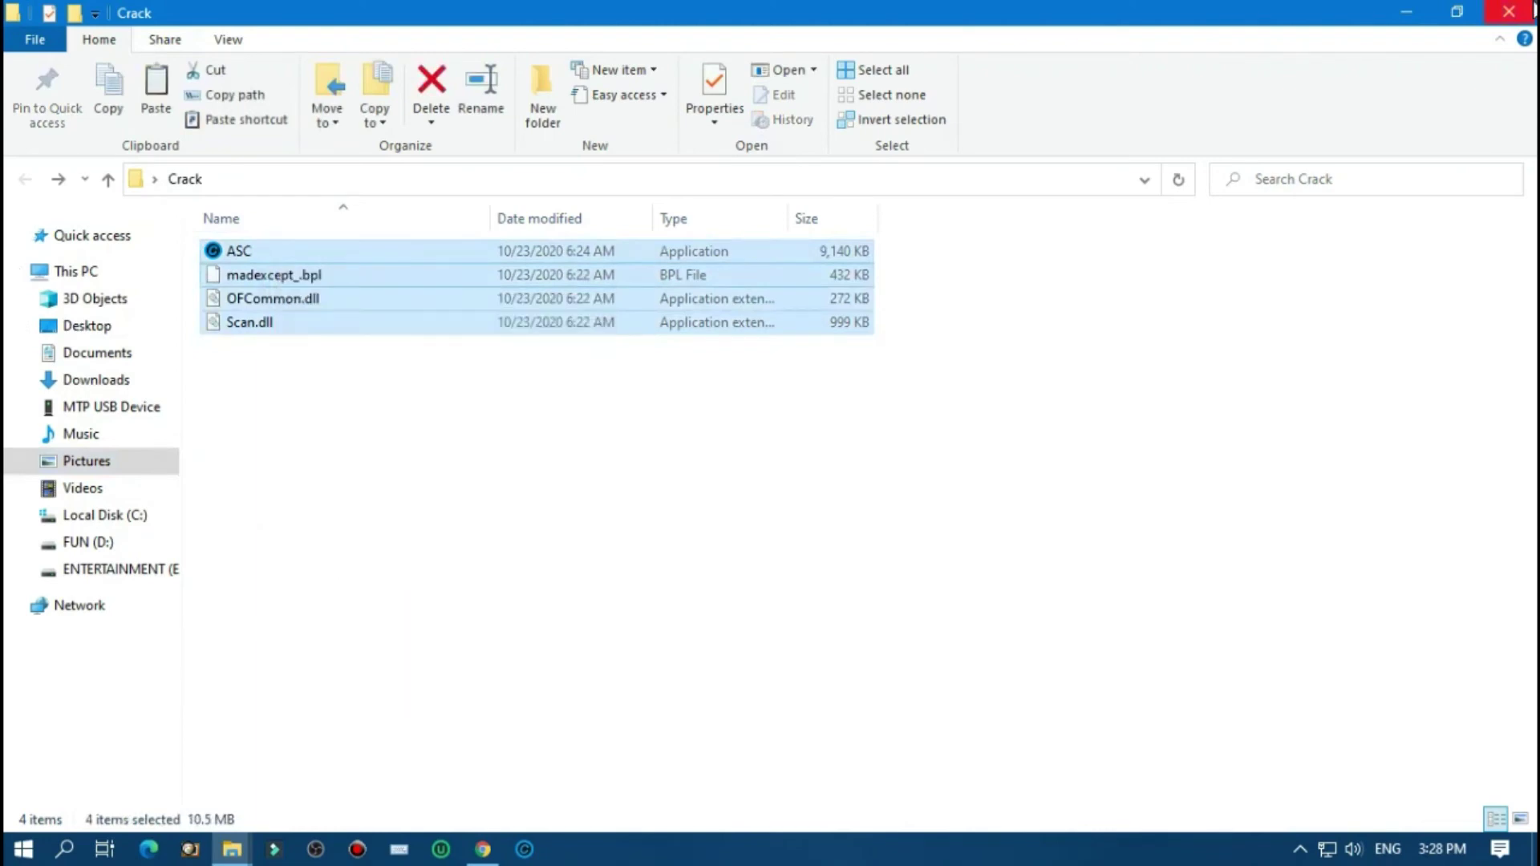
pyautogui.click(1532, 11)
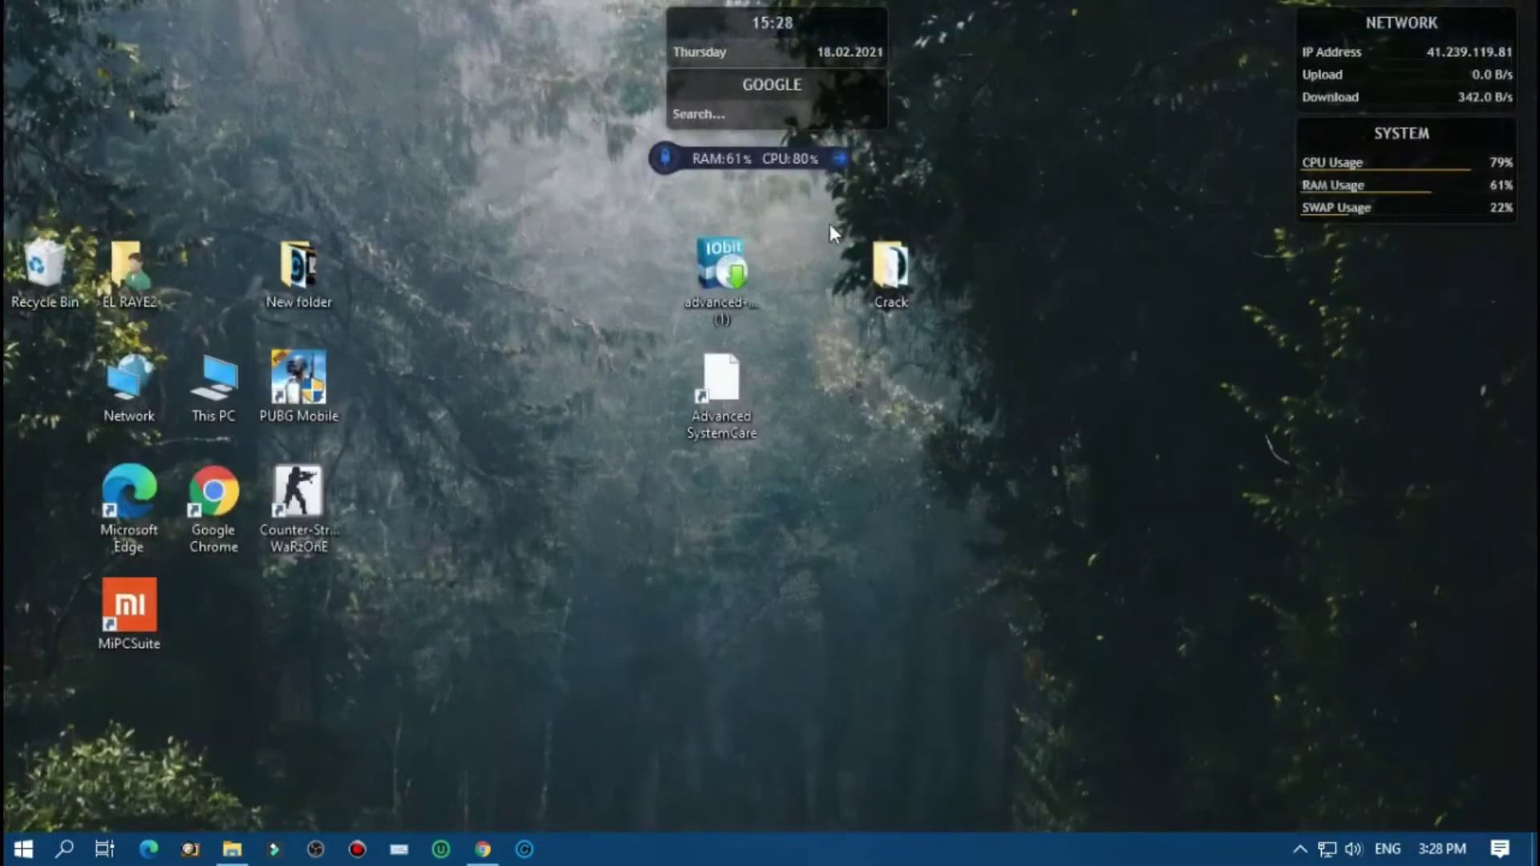
# Paste the copied files into the Advanced SystemCare shortcut's file location, choosing to replace the files in the destination
pyautogui.rightClick(710, 372)
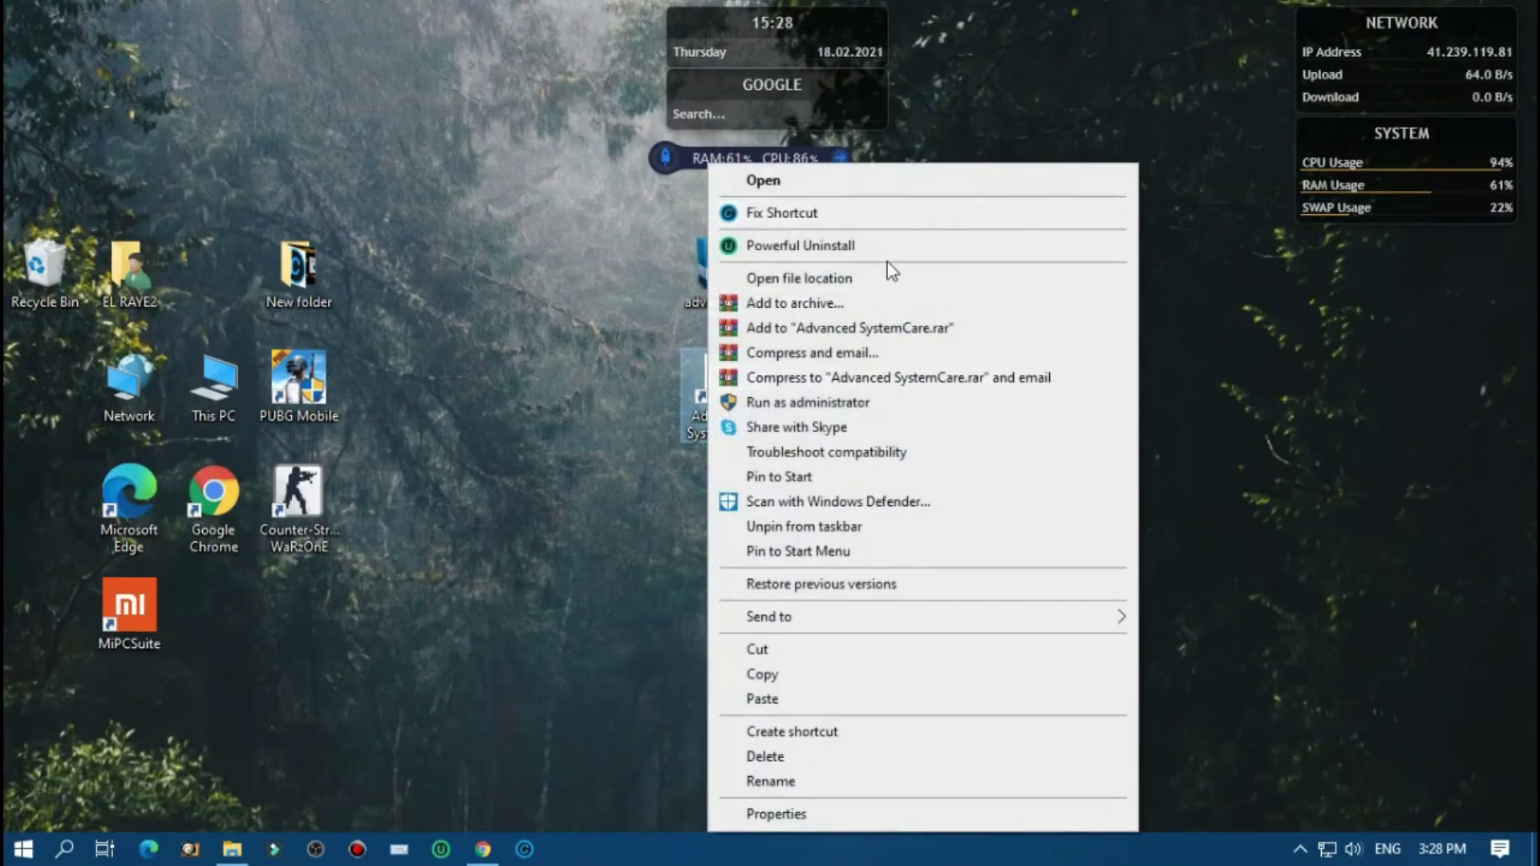
pyautogui.click(935, 280)
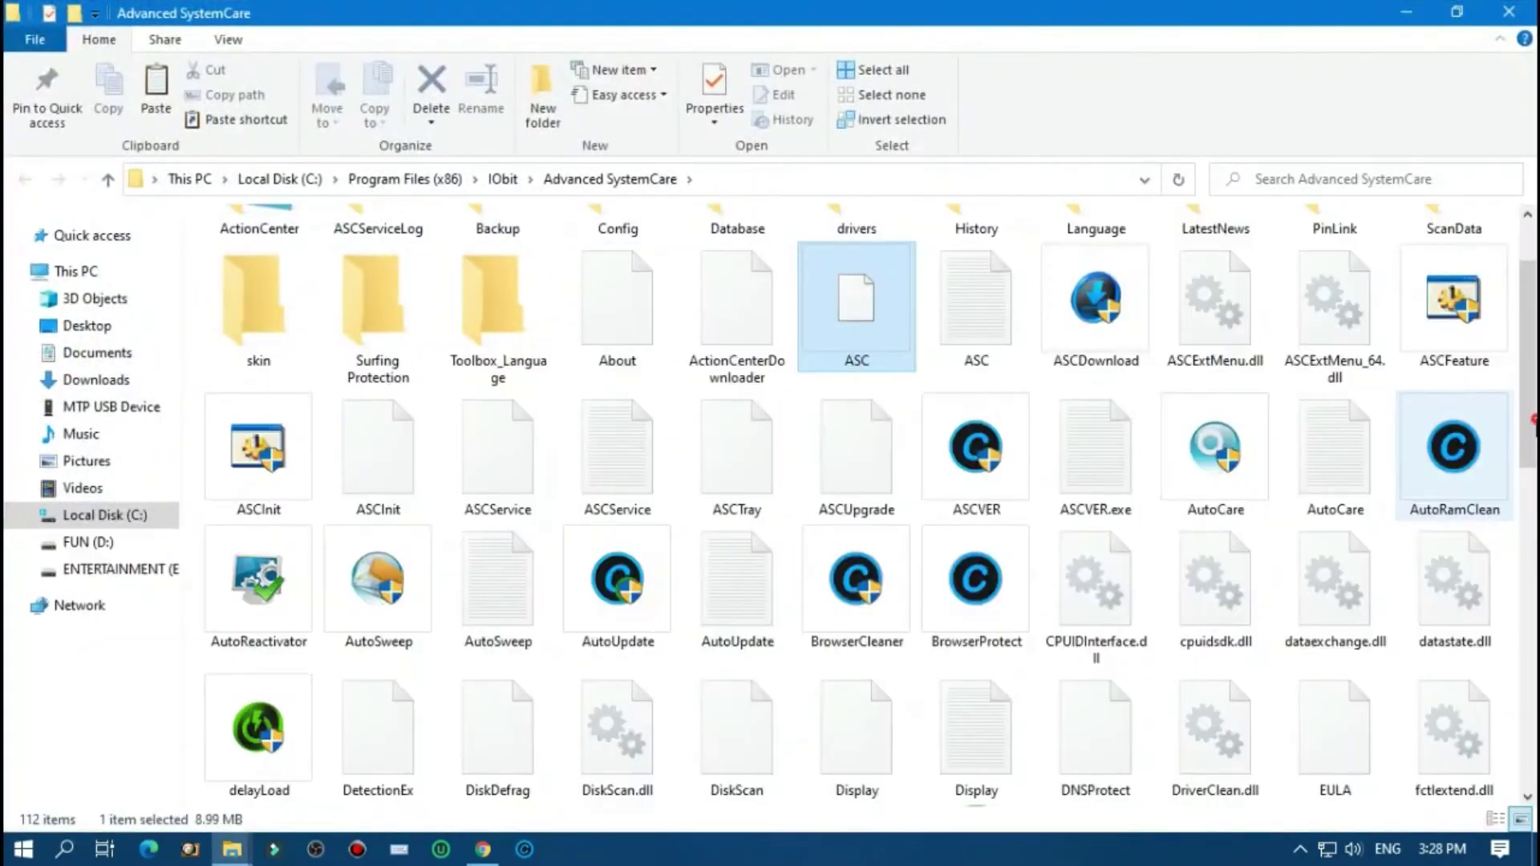
pyautogui.scroll(-10, 802, 481)
pyautogui.rightClick(1059, 744)
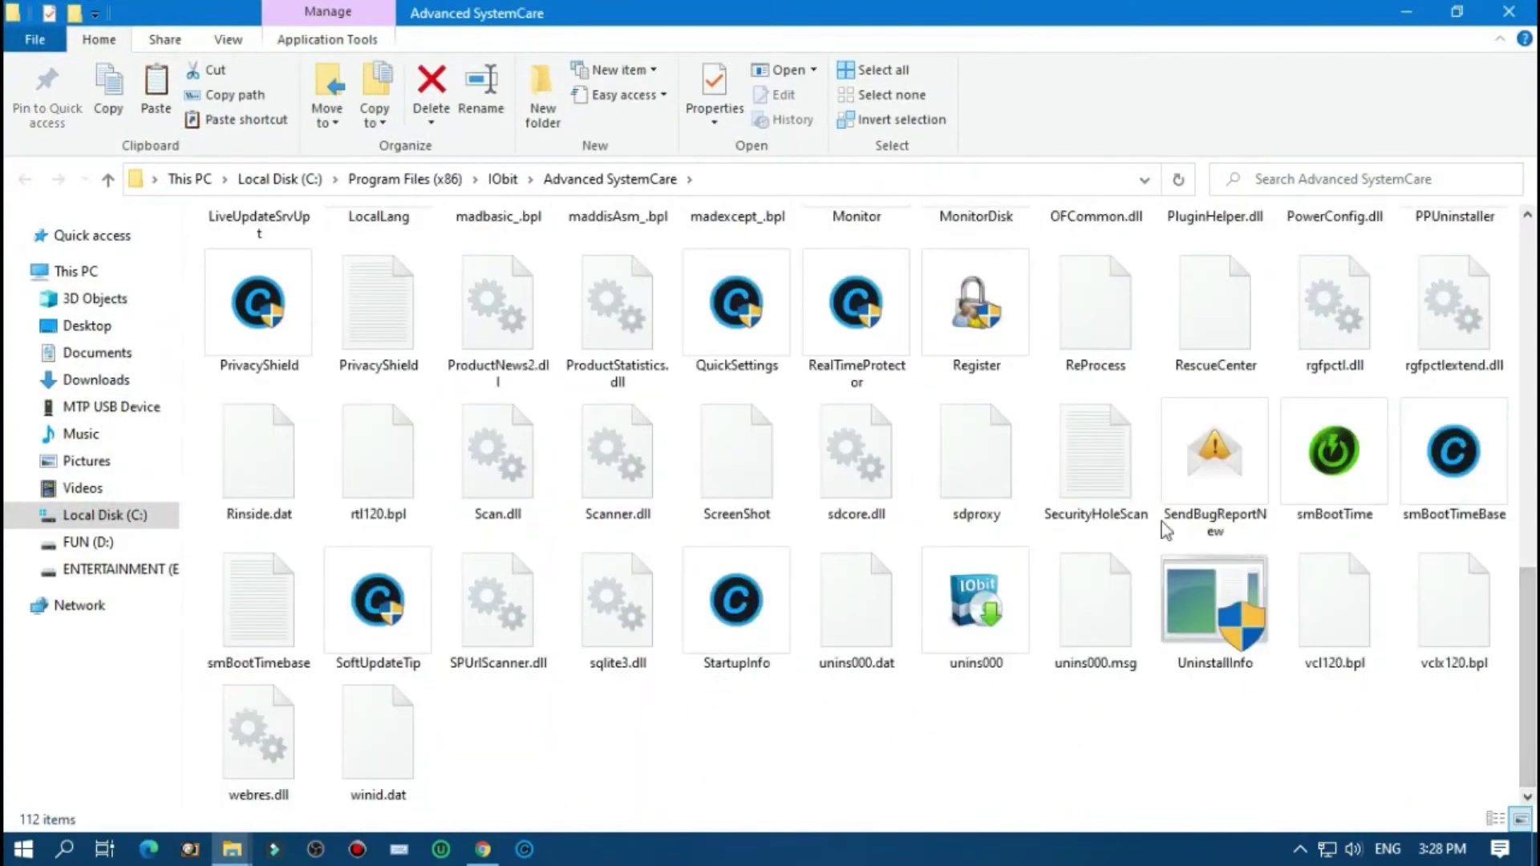
pyautogui.click(1139, 574)
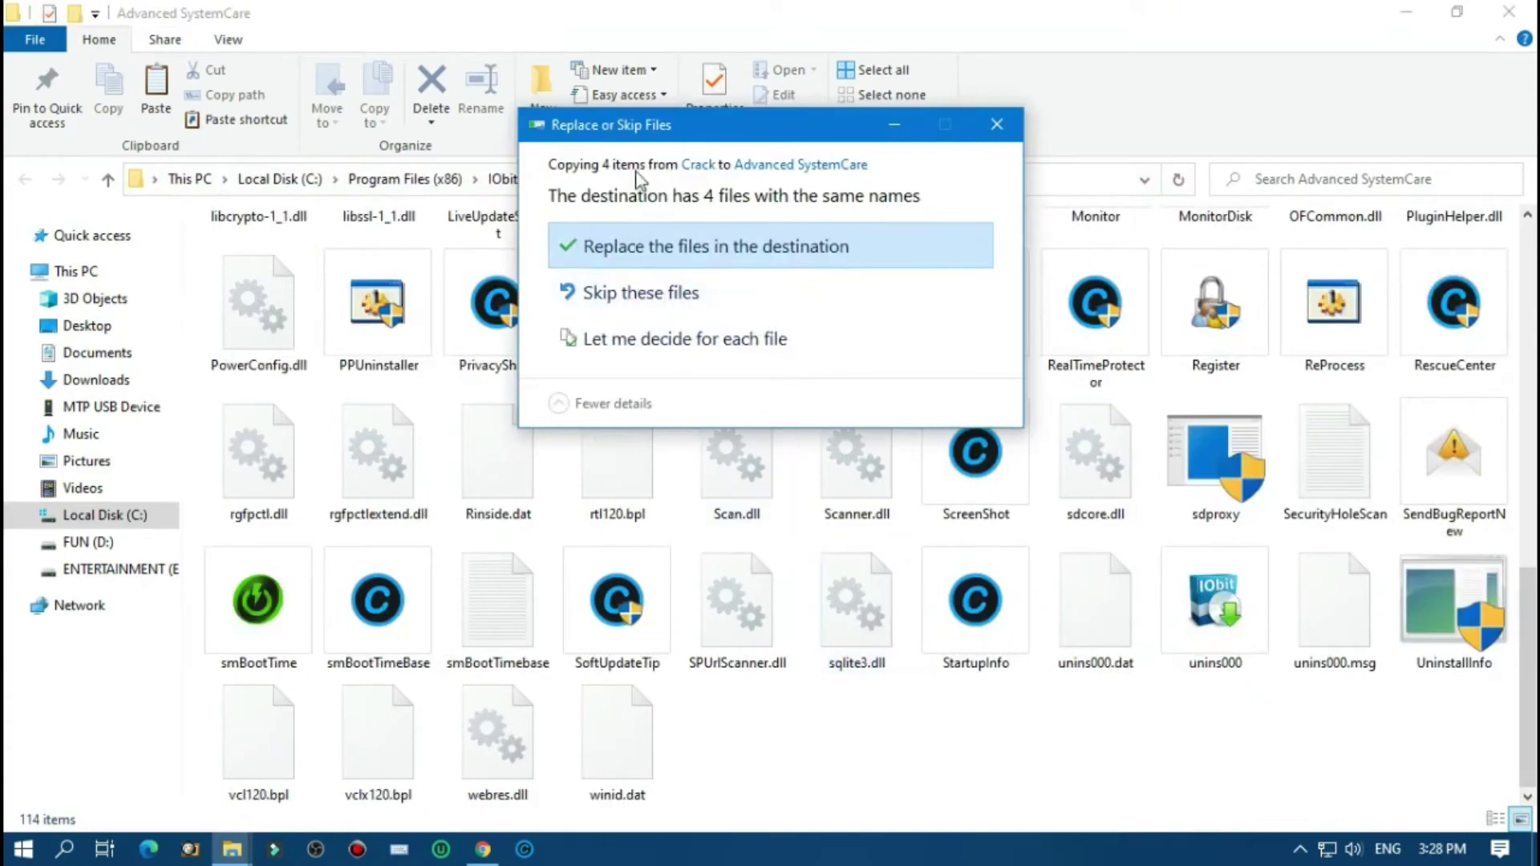
pyautogui.click(667, 244)
# Minimize the installation folder window and grant administrator permission for copying into the Advanced SystemCare folder
pyautogui.click(1394, 13)
pyautogui.click(1395, 13)
pyautogui.click(722, 322)
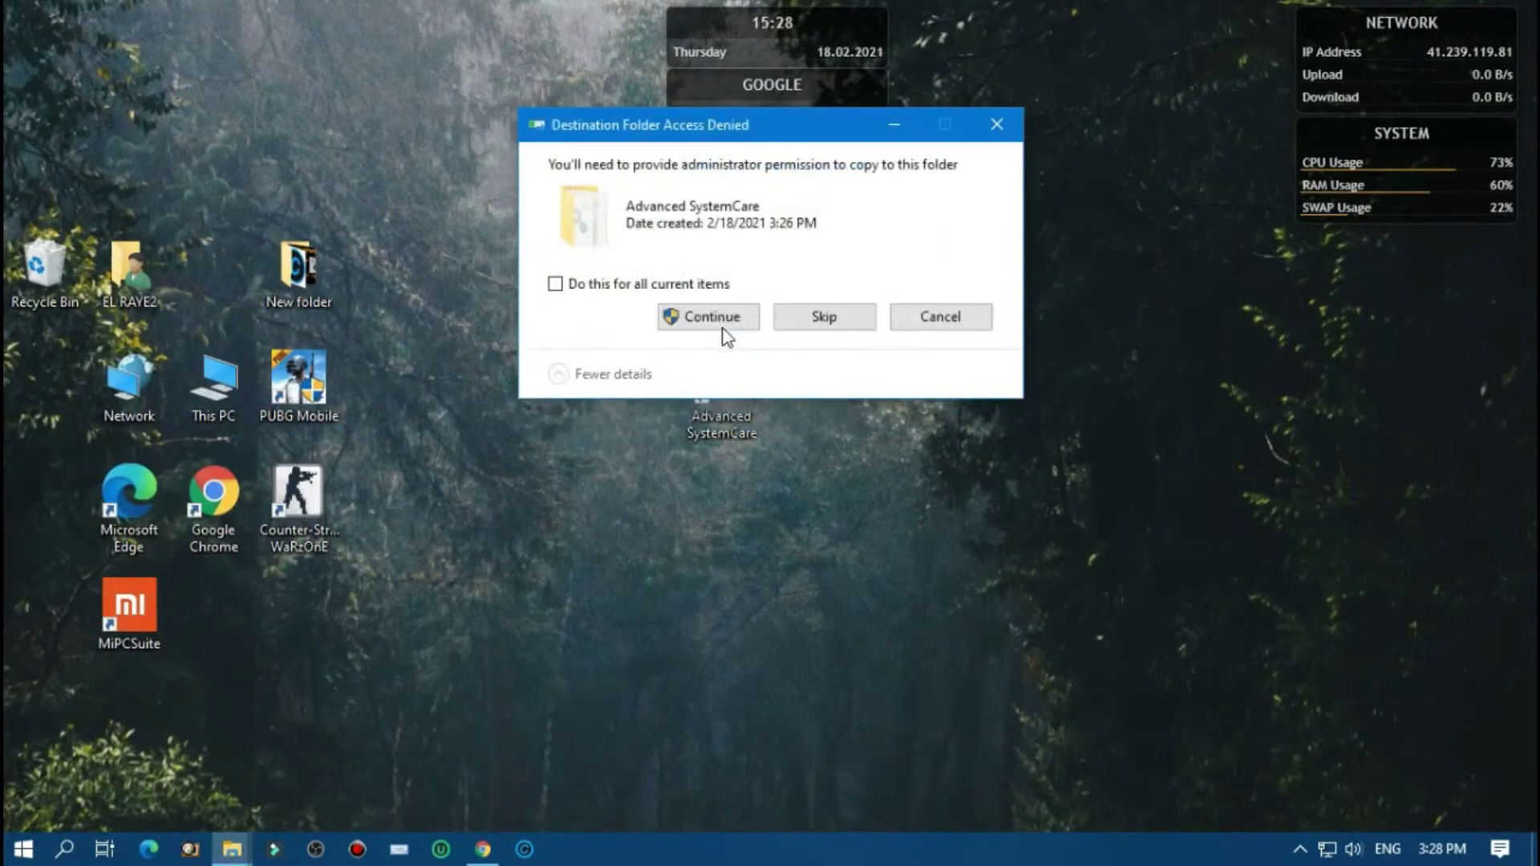
pyautogui.click(705, 320)
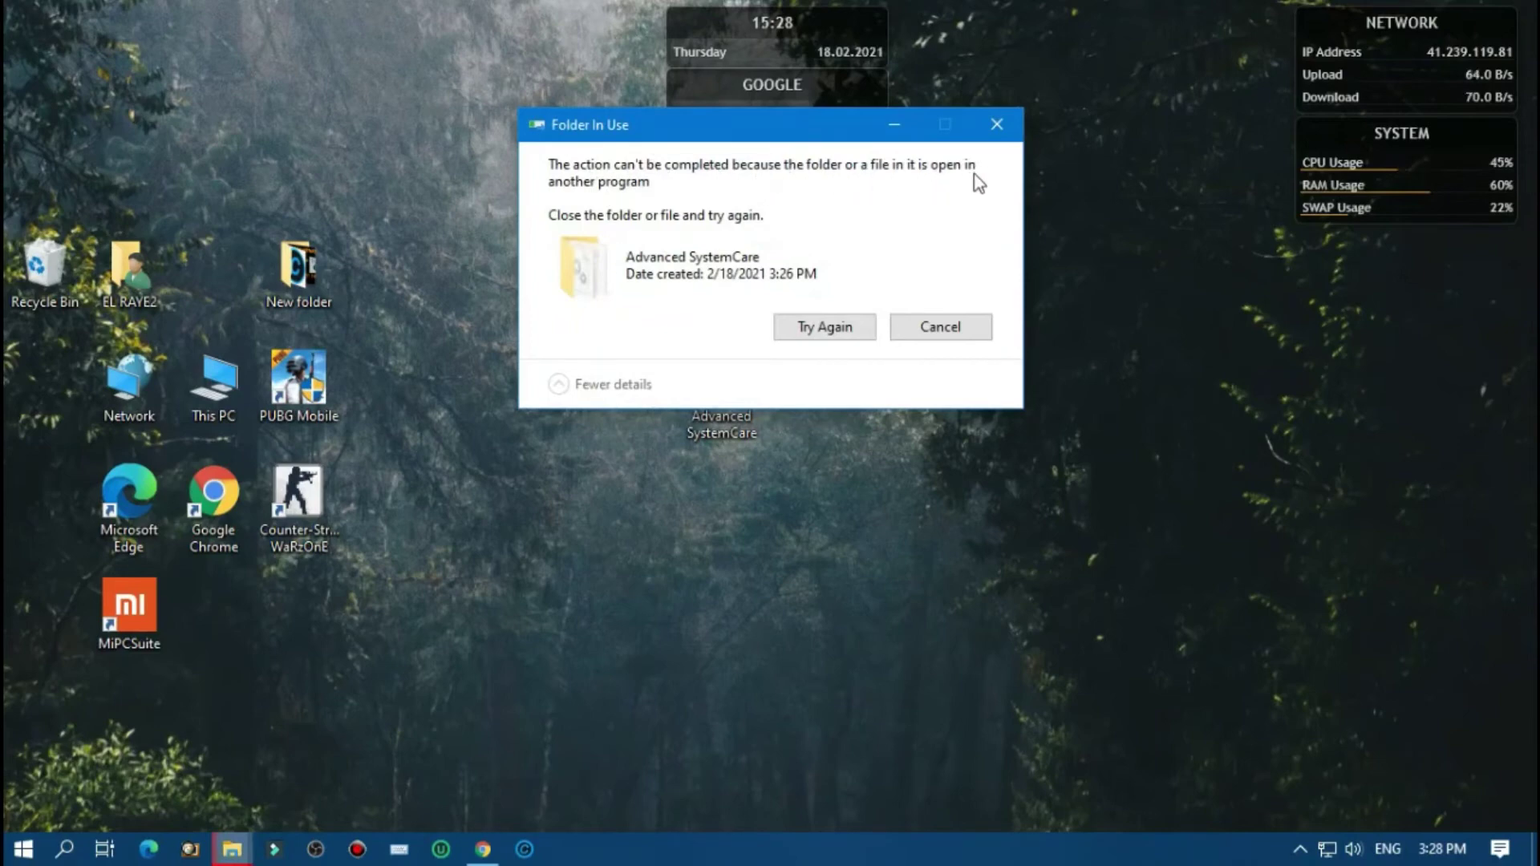
# Retry the blocked folder copy and use Task Manager to end the three Advanced SystemCare background processes, including Advanced SystemCare Tray
pyautogui.click(810, 326)
pyautogui.rightClick(950, 848)
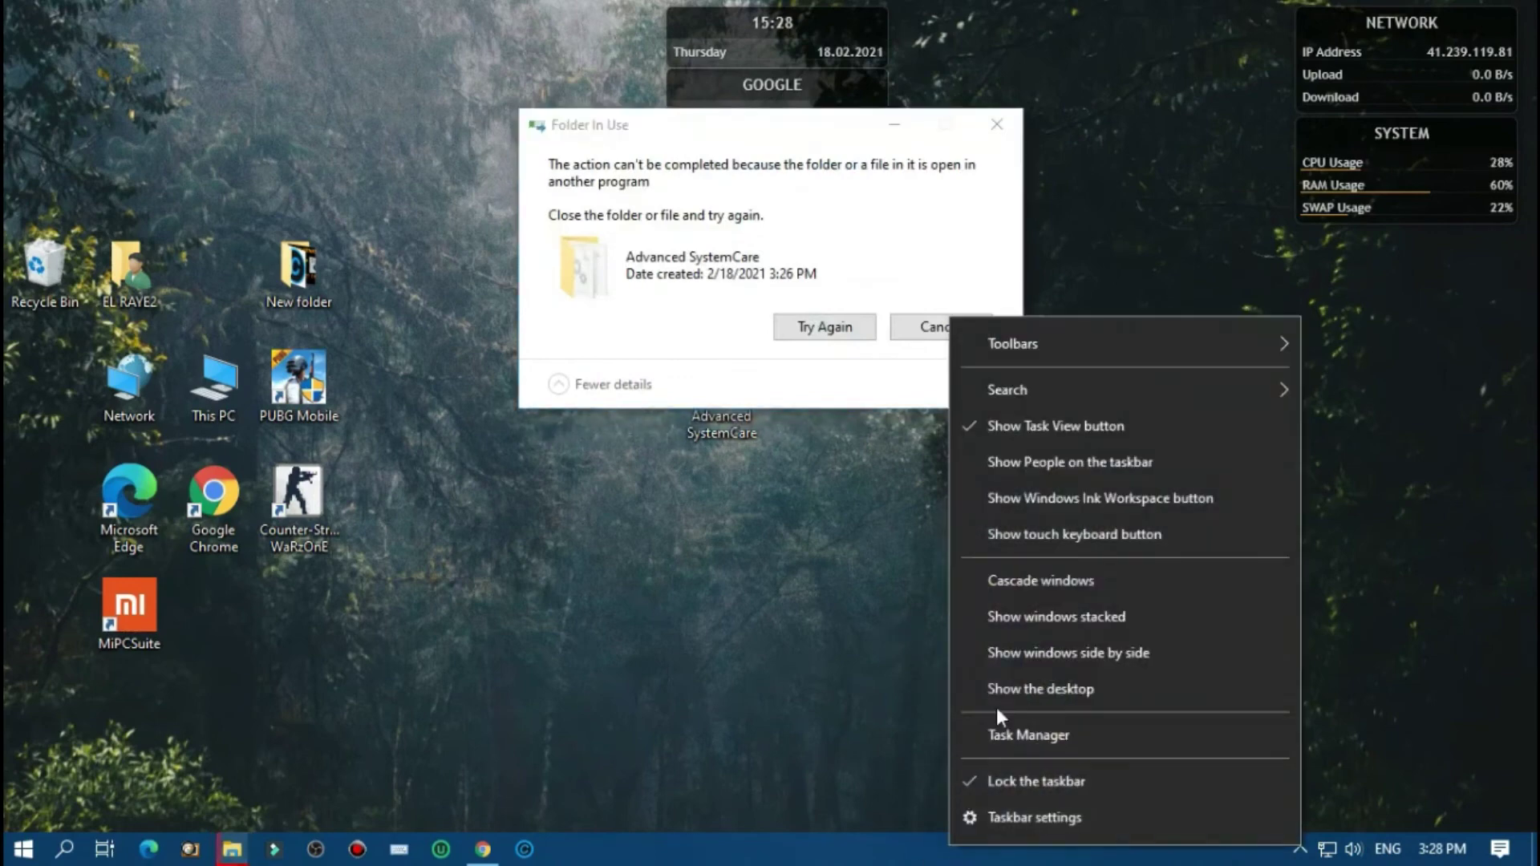
pyautogui.click(1049, 736)
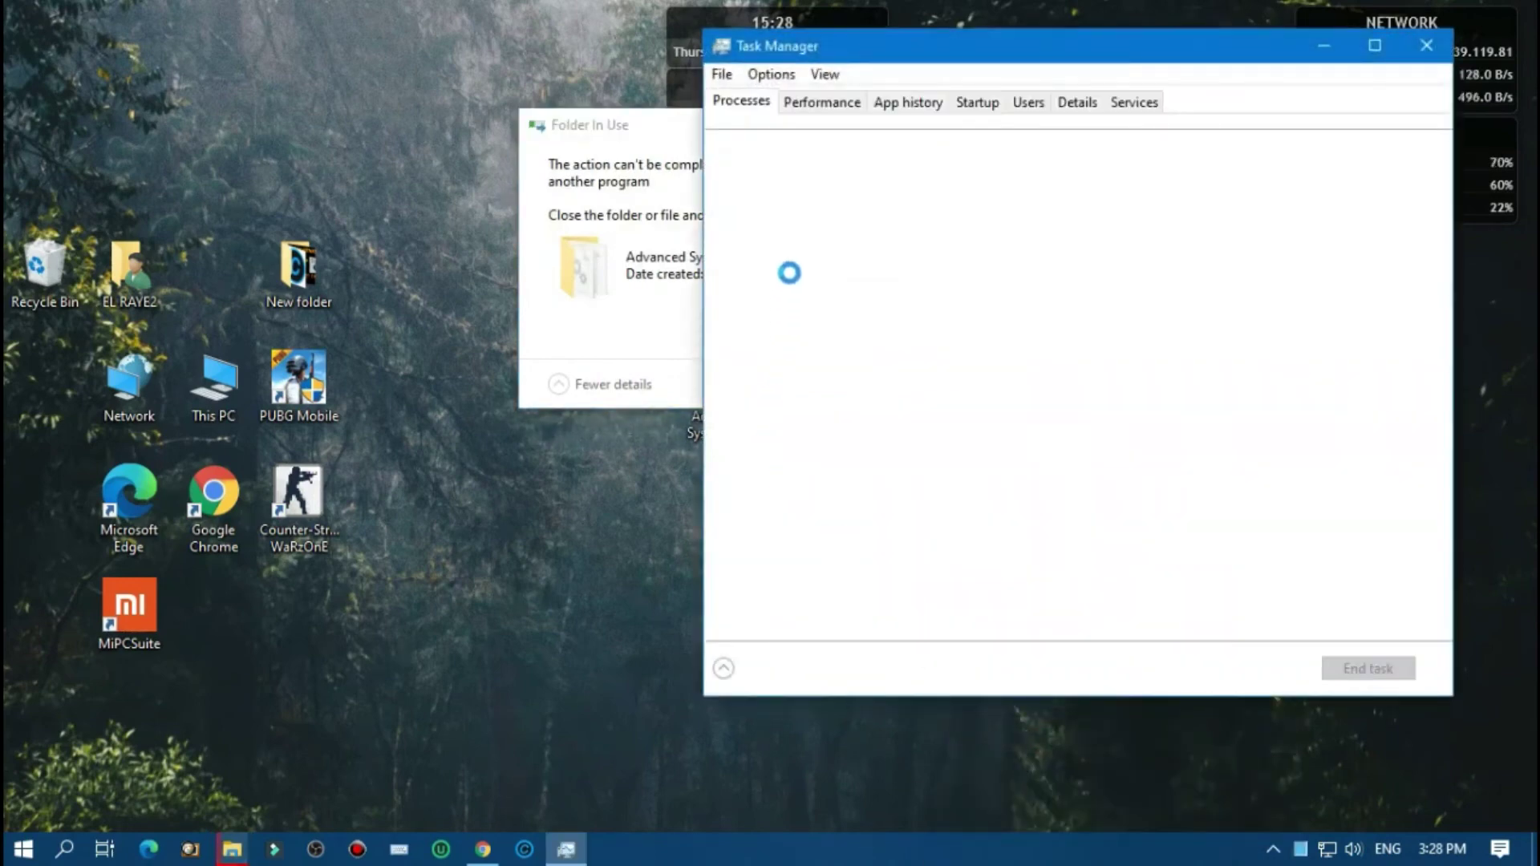
pyautogui.rightClick(882, 314)
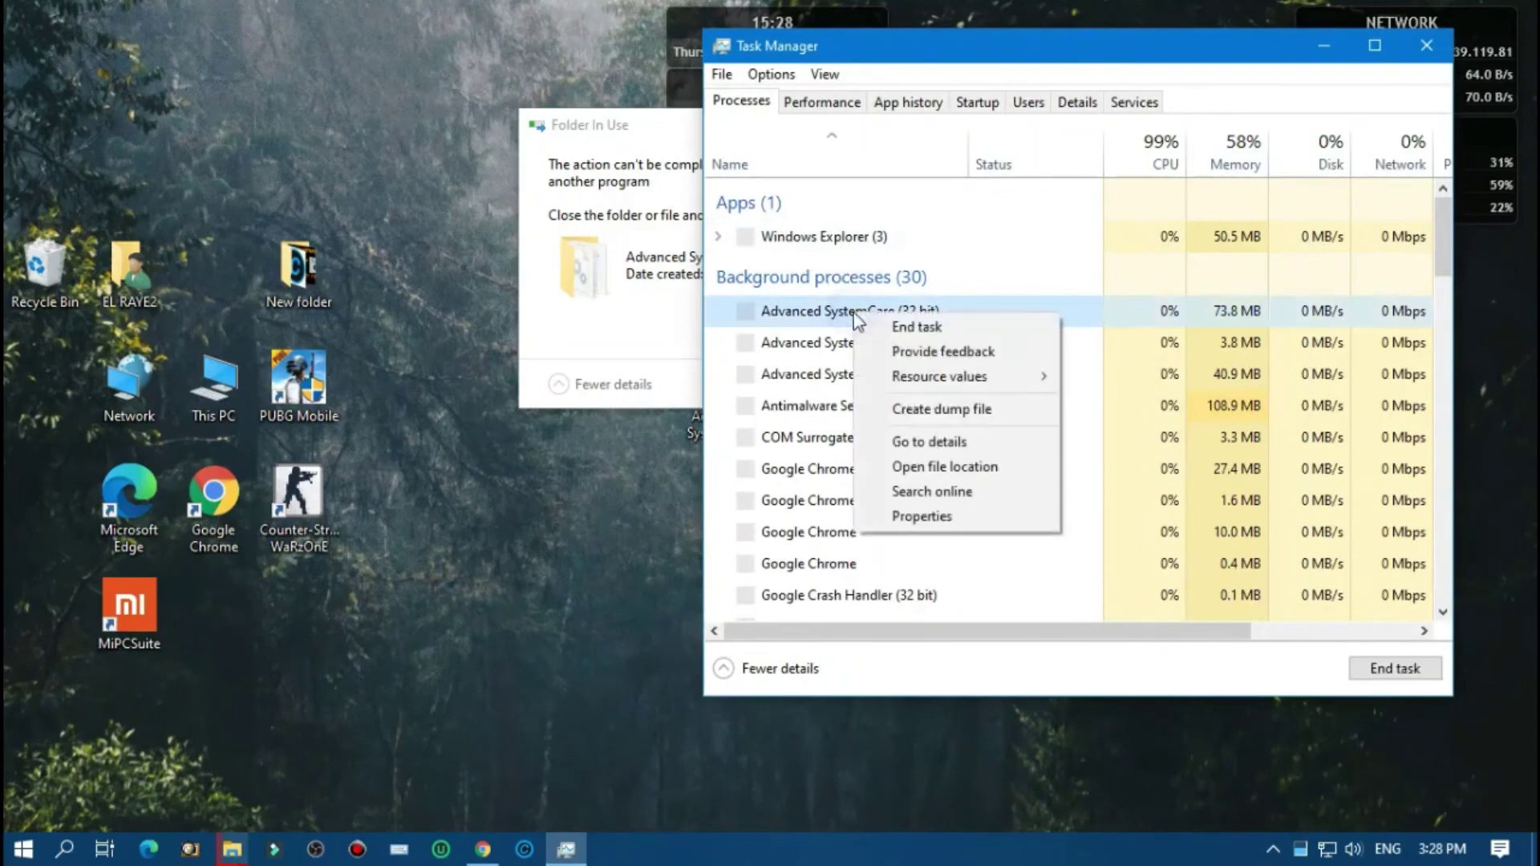
pyautogui.click(893, 336)
pyautogui.rightClick(898, 374)
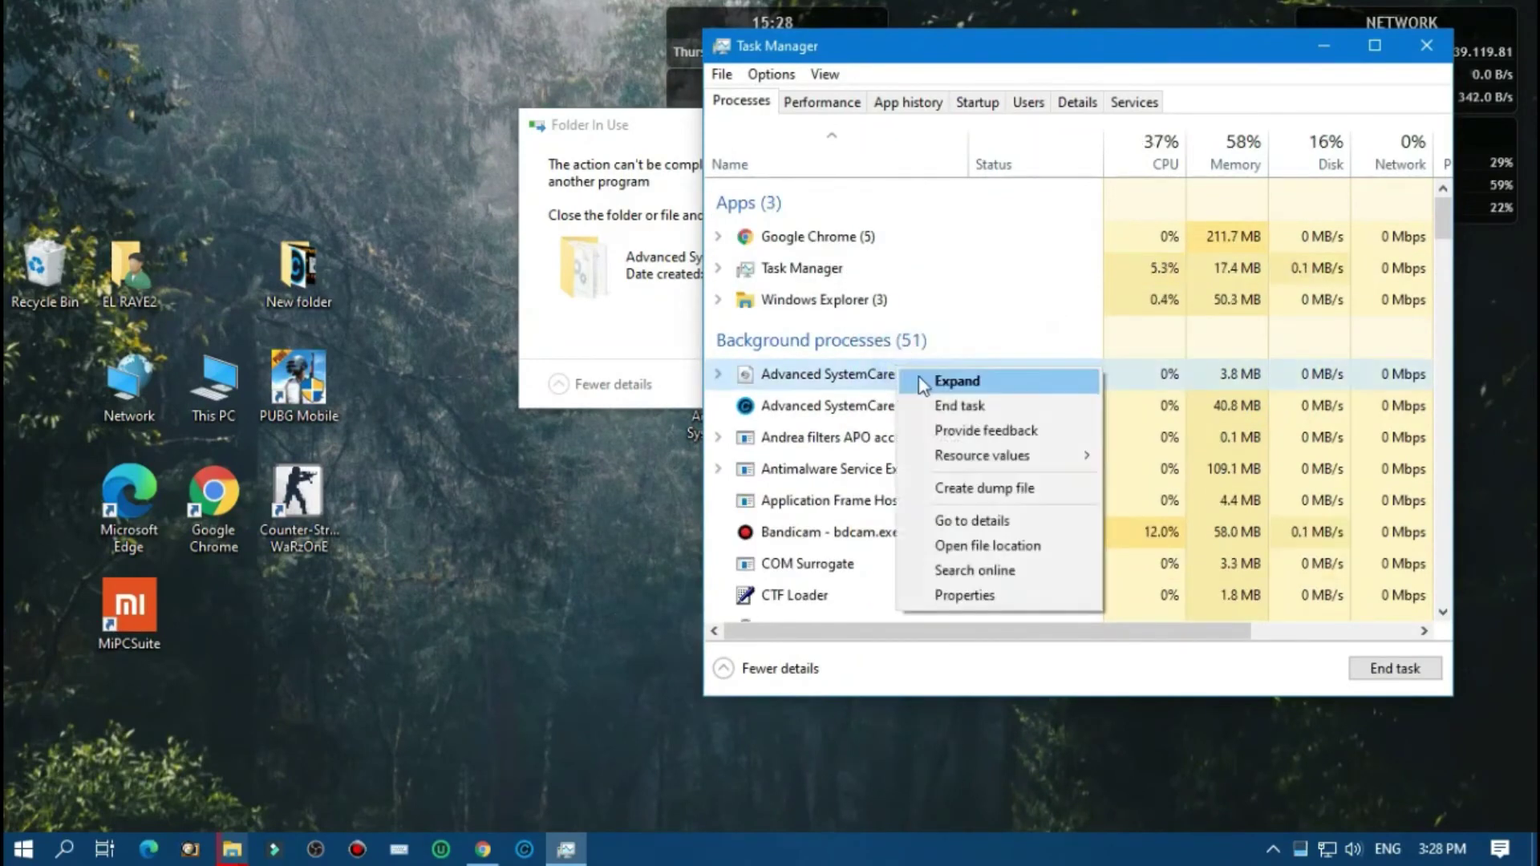
pyautogui.click(923, 406)
pyautogui.rightClick(848, 378)
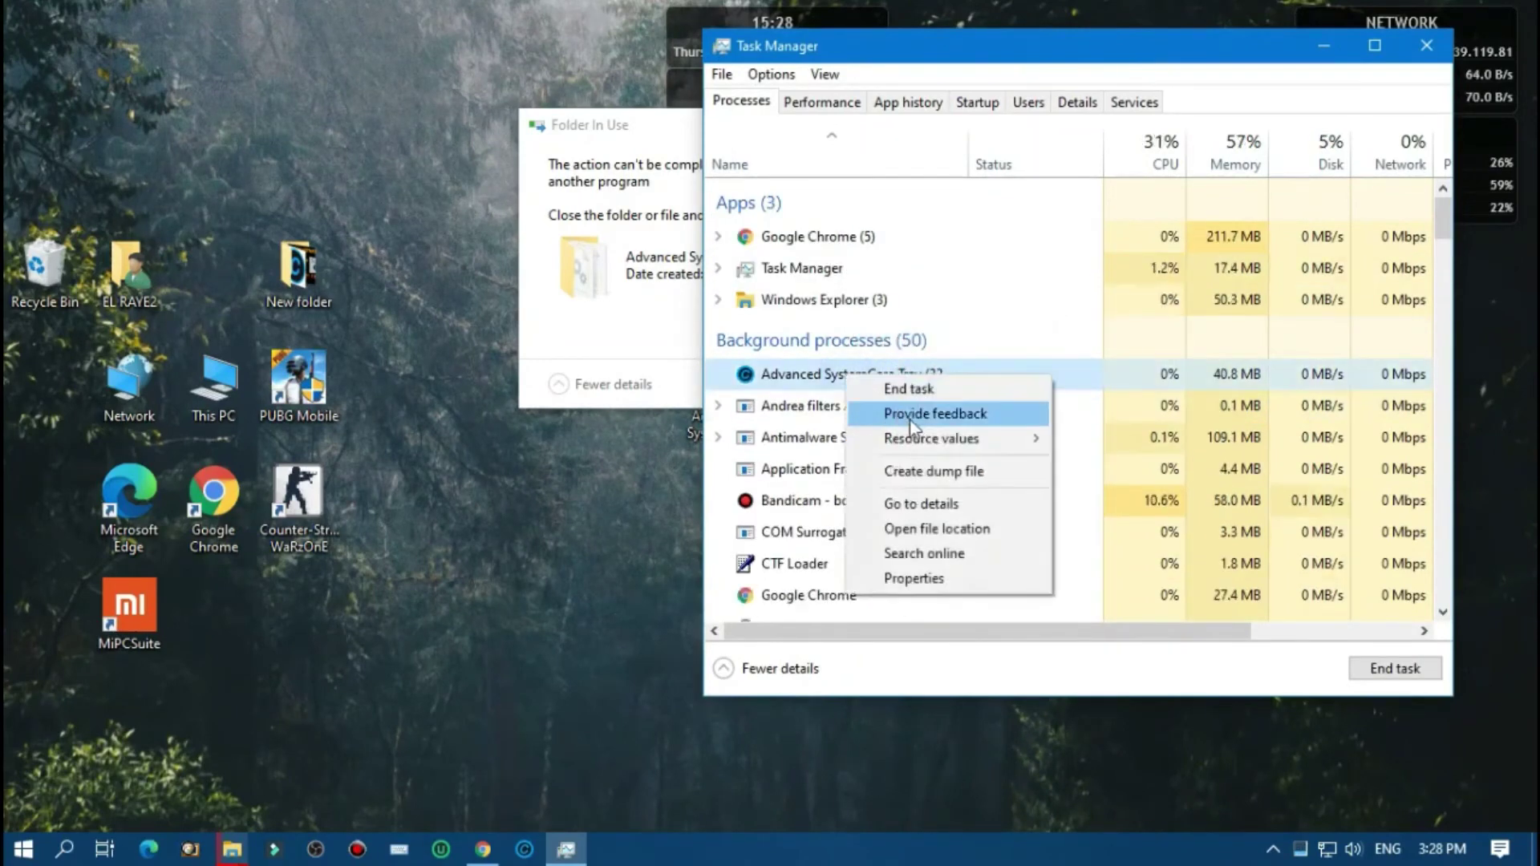
pyautogui.click(906, 390)
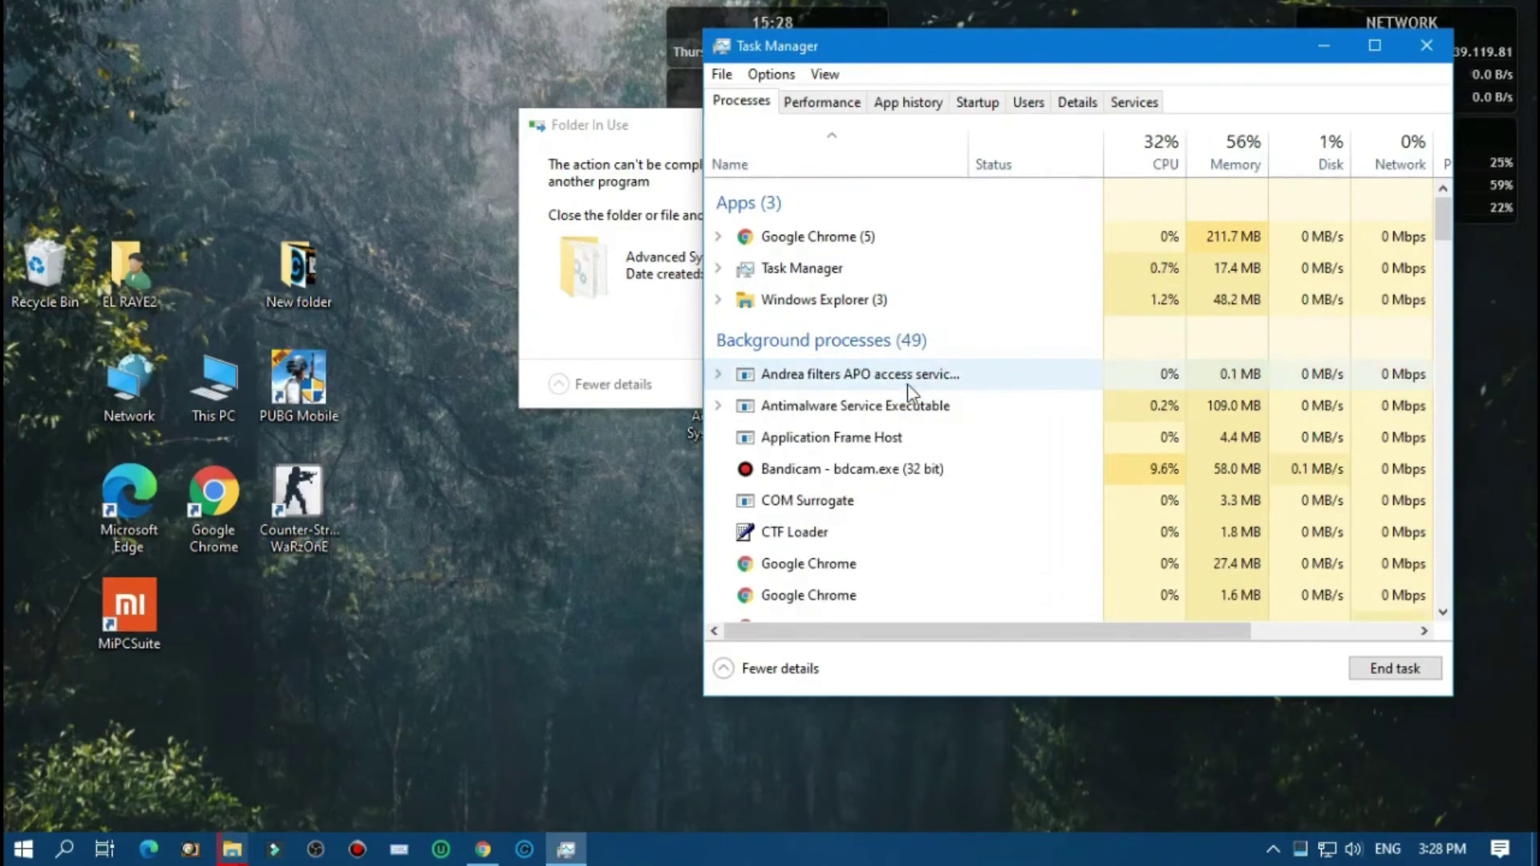
# End the Performance Monitor (32 bit) background process
pyautogui.moveTo(1438, 204); pyautogui.dragTo(1451, 269)
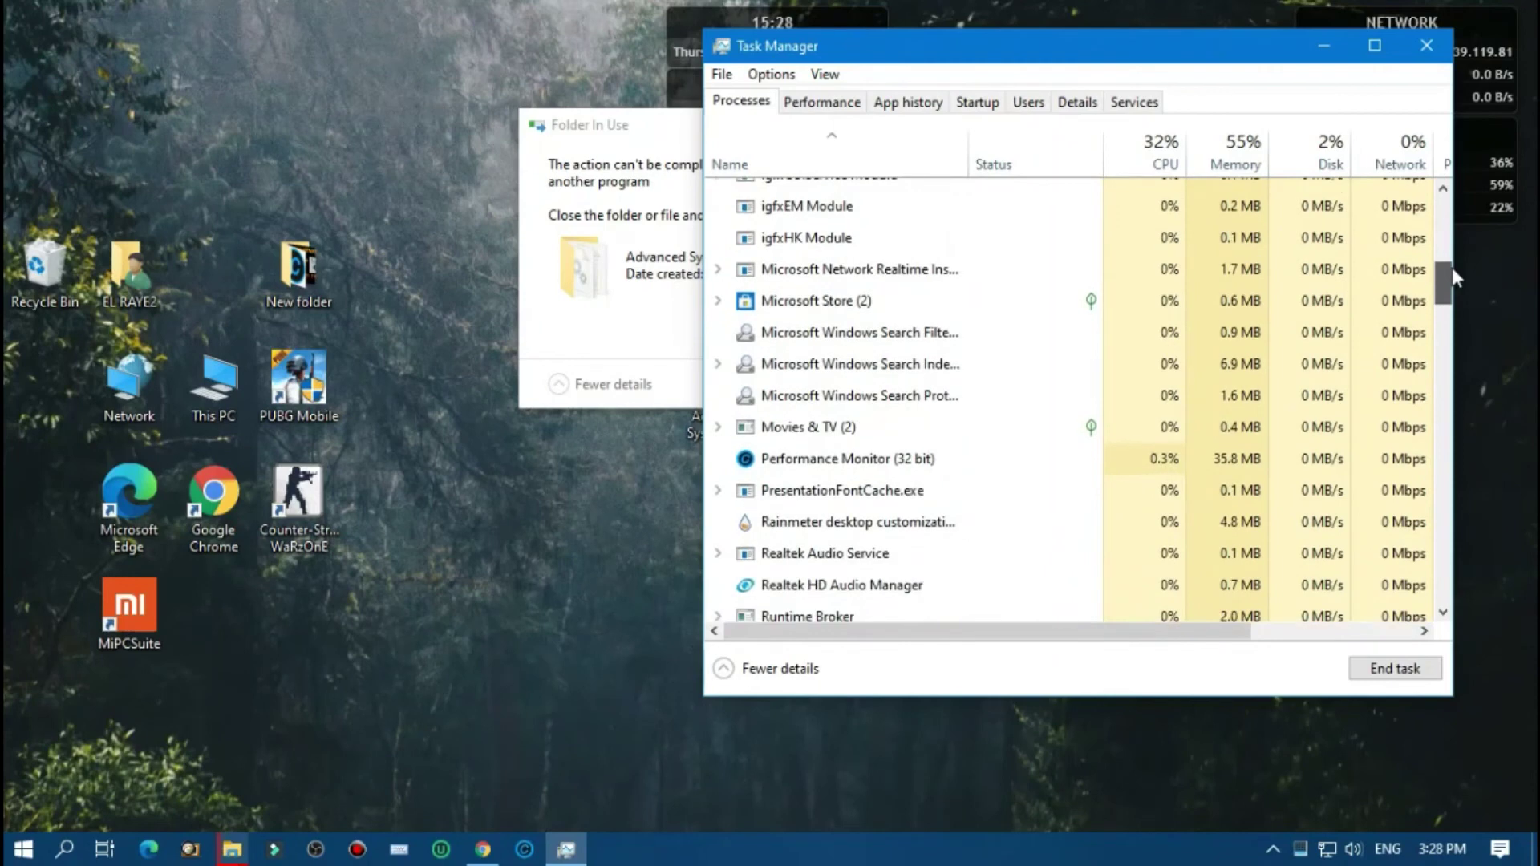
pyautogui.rightClick(907, 459)
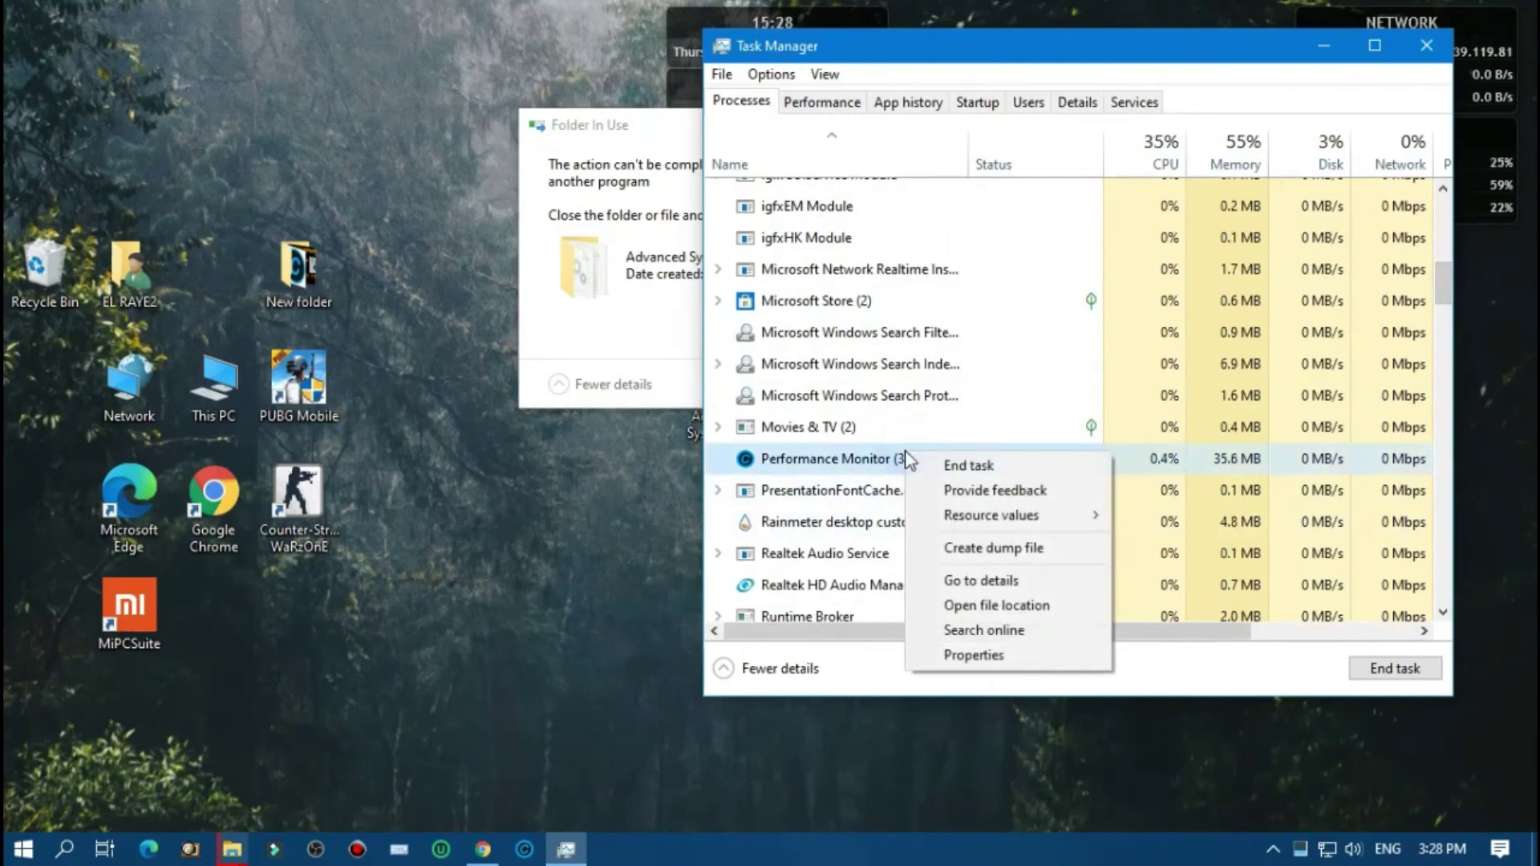
pyautogui.click(945, 466)
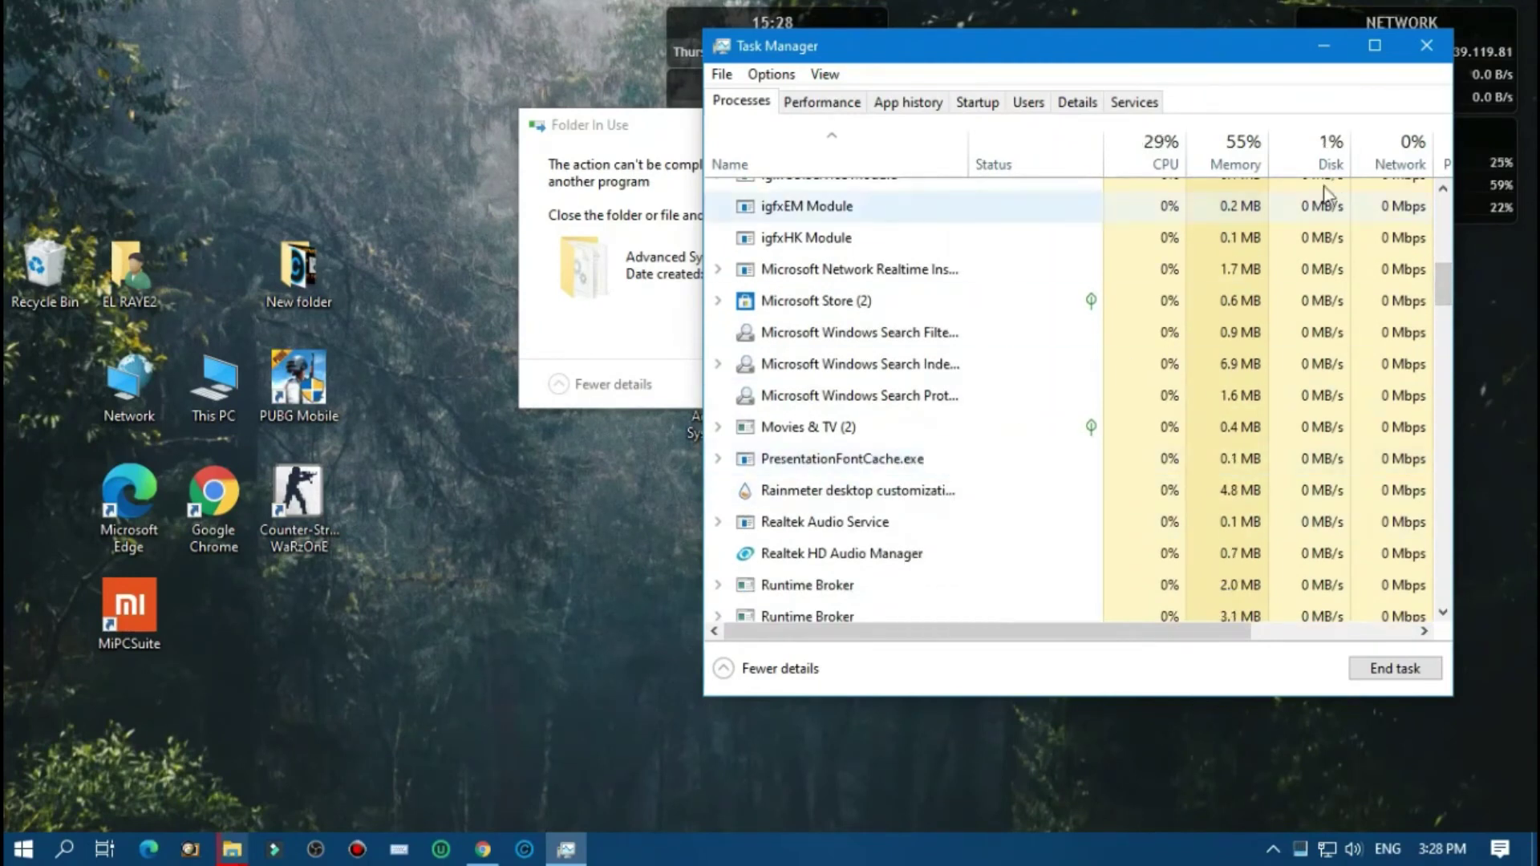
# Close Task Manager and retry the copy, granting administrator permission for the Advanced SystemCare folder
pyautogui.click(1426, 46)
pyautogui.click(840, 331)
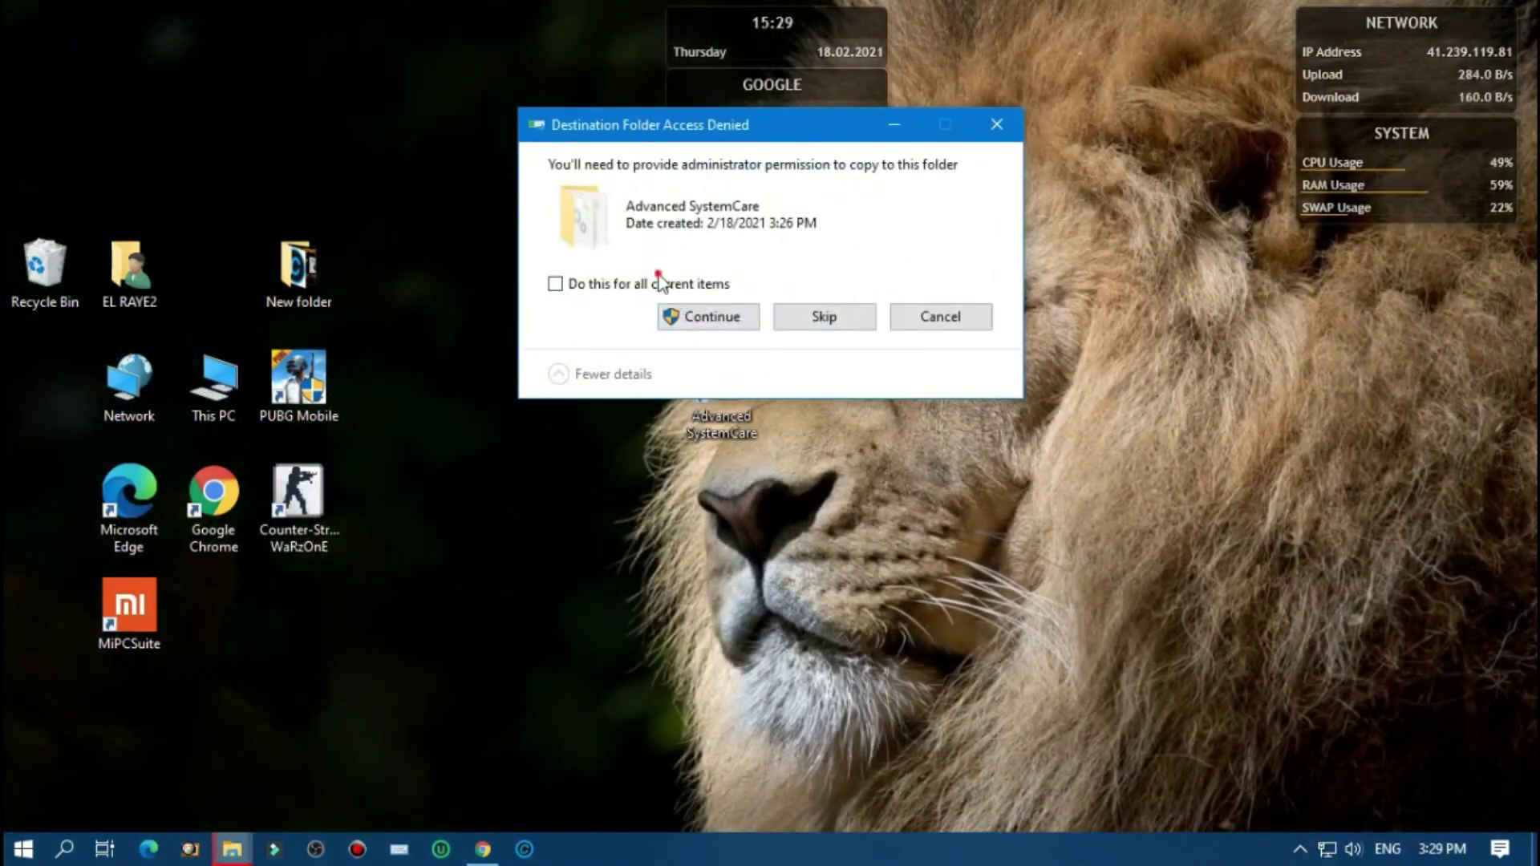
pyautogui.click(712, 315)
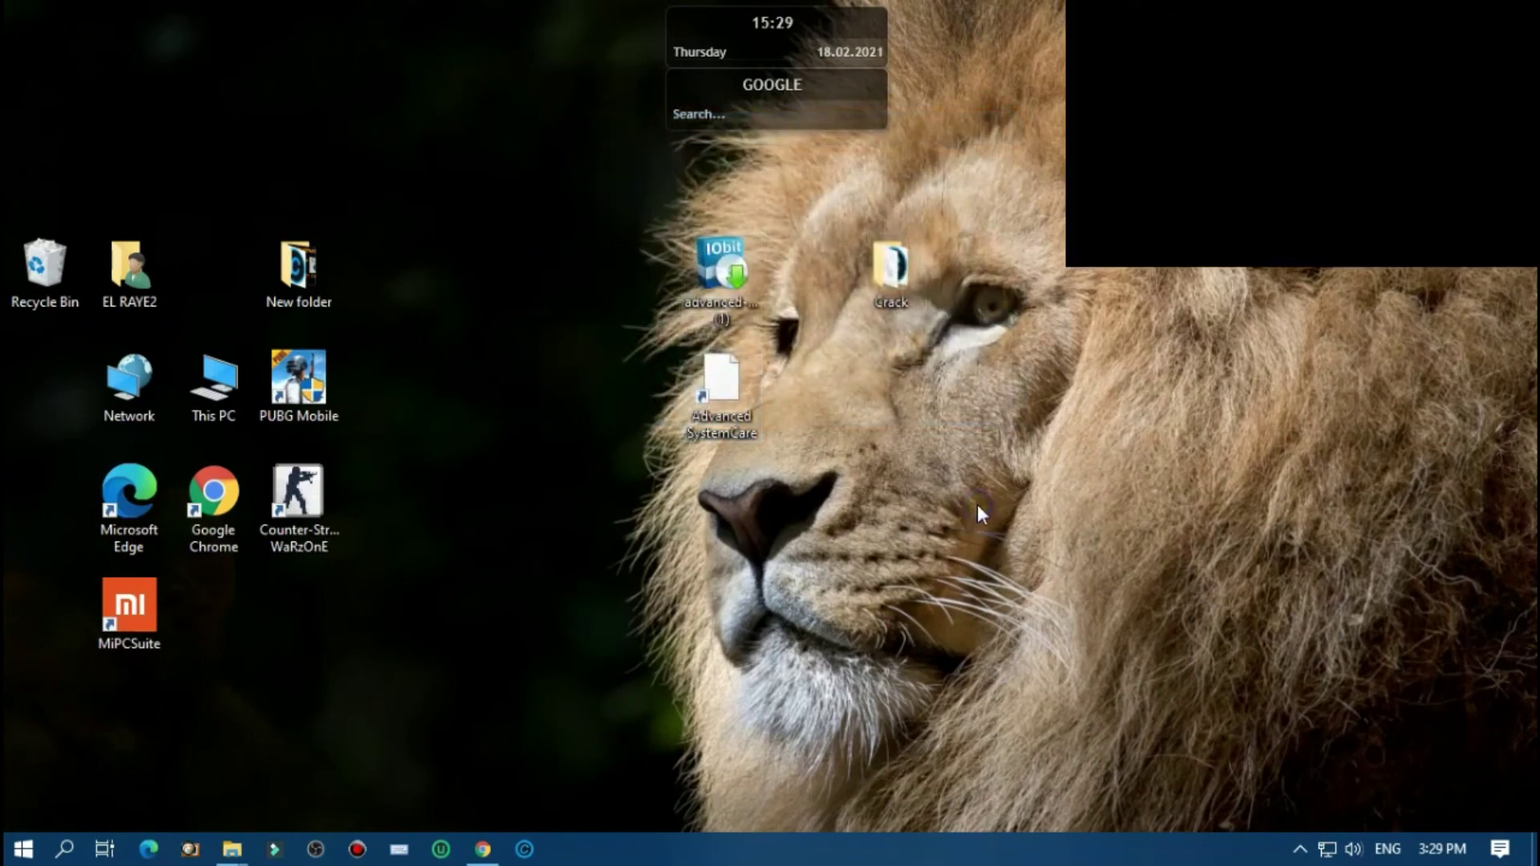
pyautogui.rightClick(977, 504)
pyautogui.click(1037, 571)
pyautogui.rightClick(982, 502)
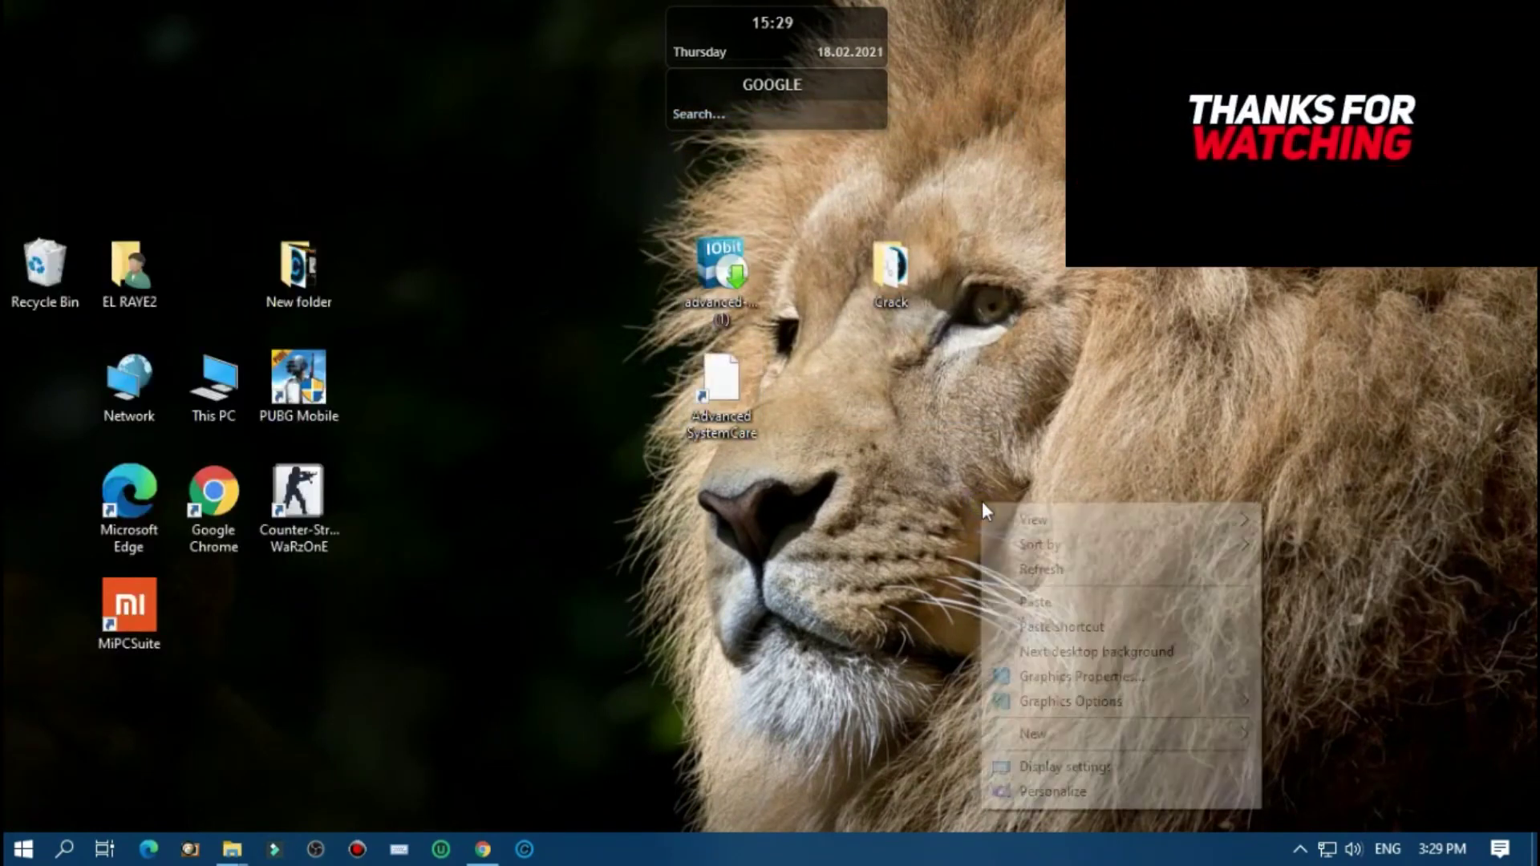
pyautogui.click(1037, 571)
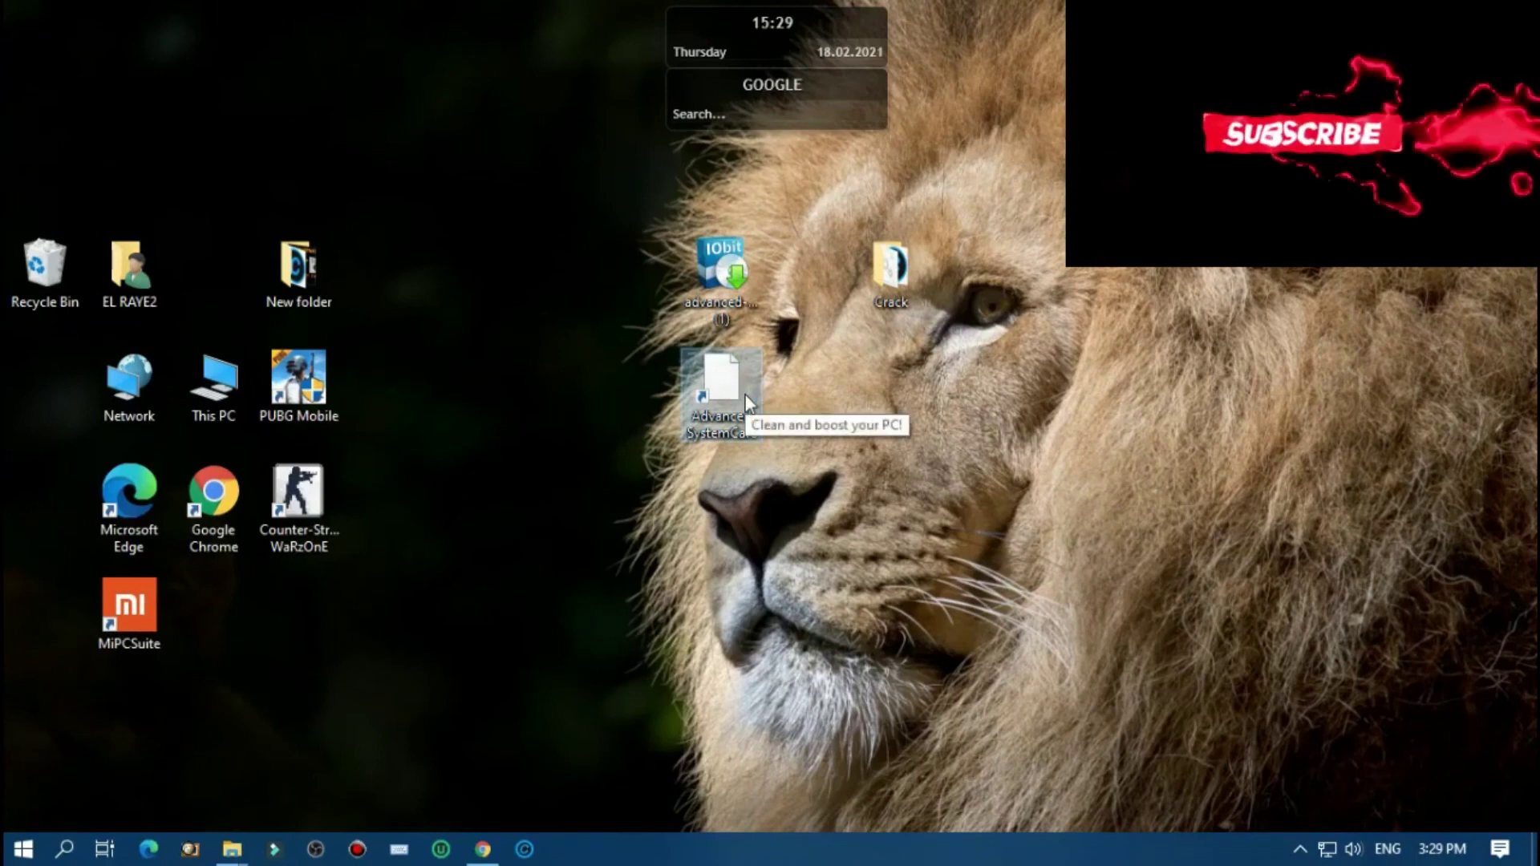
# Launch Advanced SystemCare from its desktop shortcut, view its Speed Up section, and close the program
pyautogui.doubleClick(732, 420)
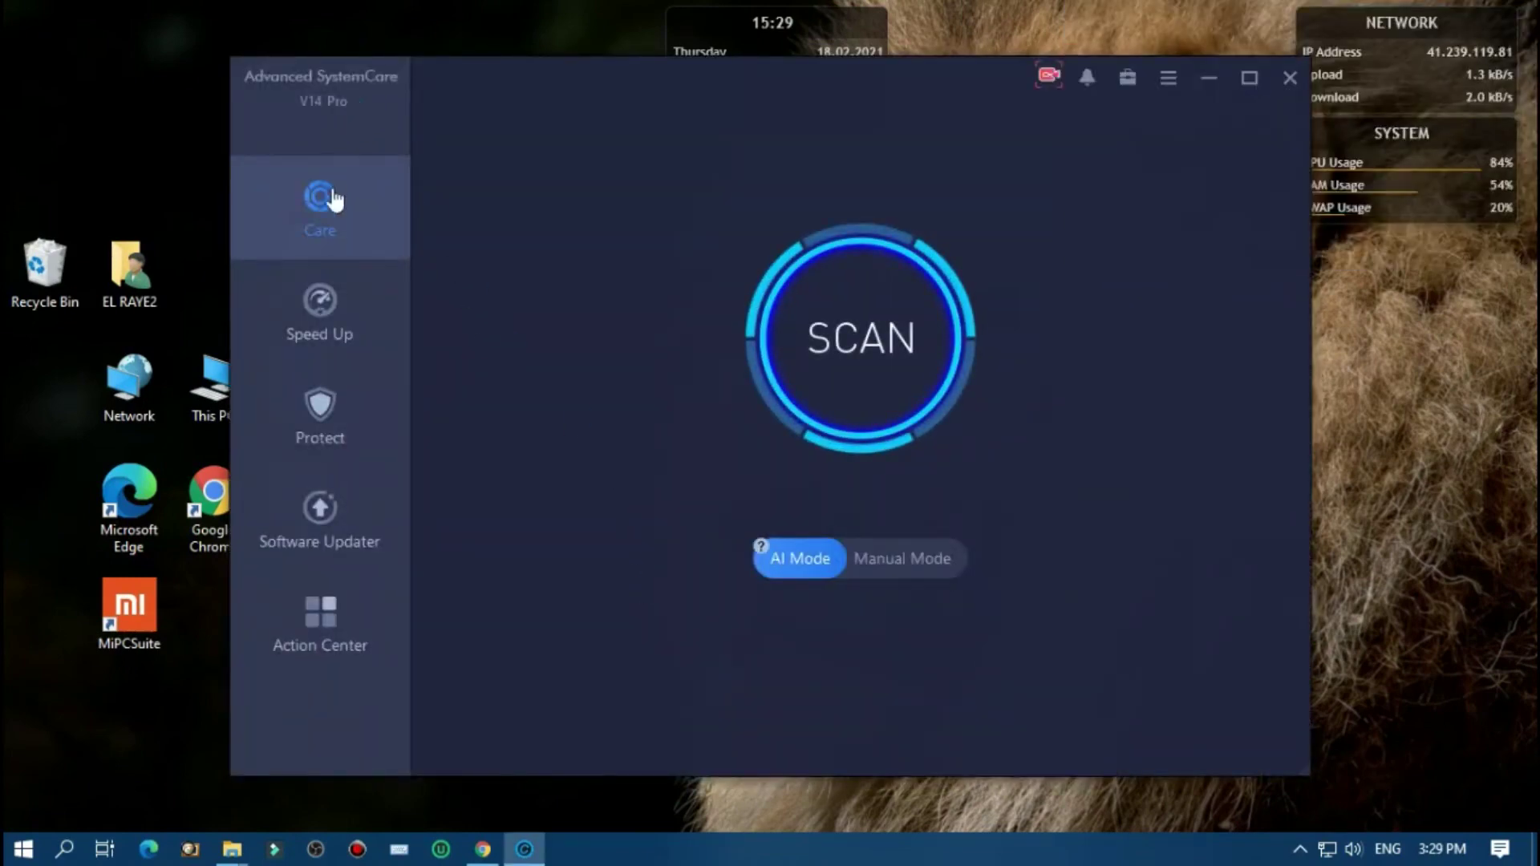
pyautogui.click(319, 328)
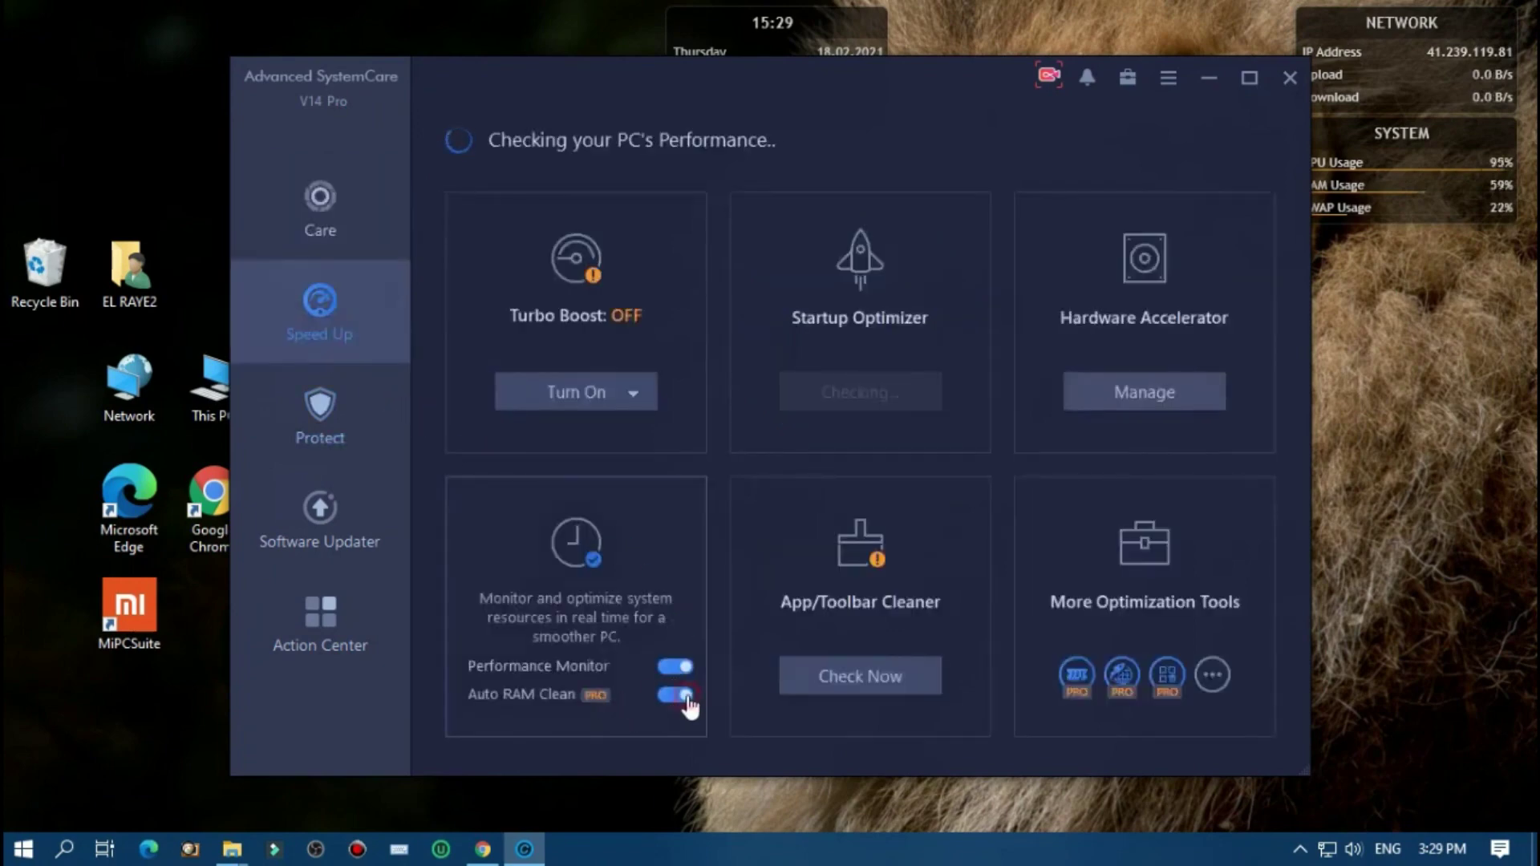
pyautogui.click(1289, 78)
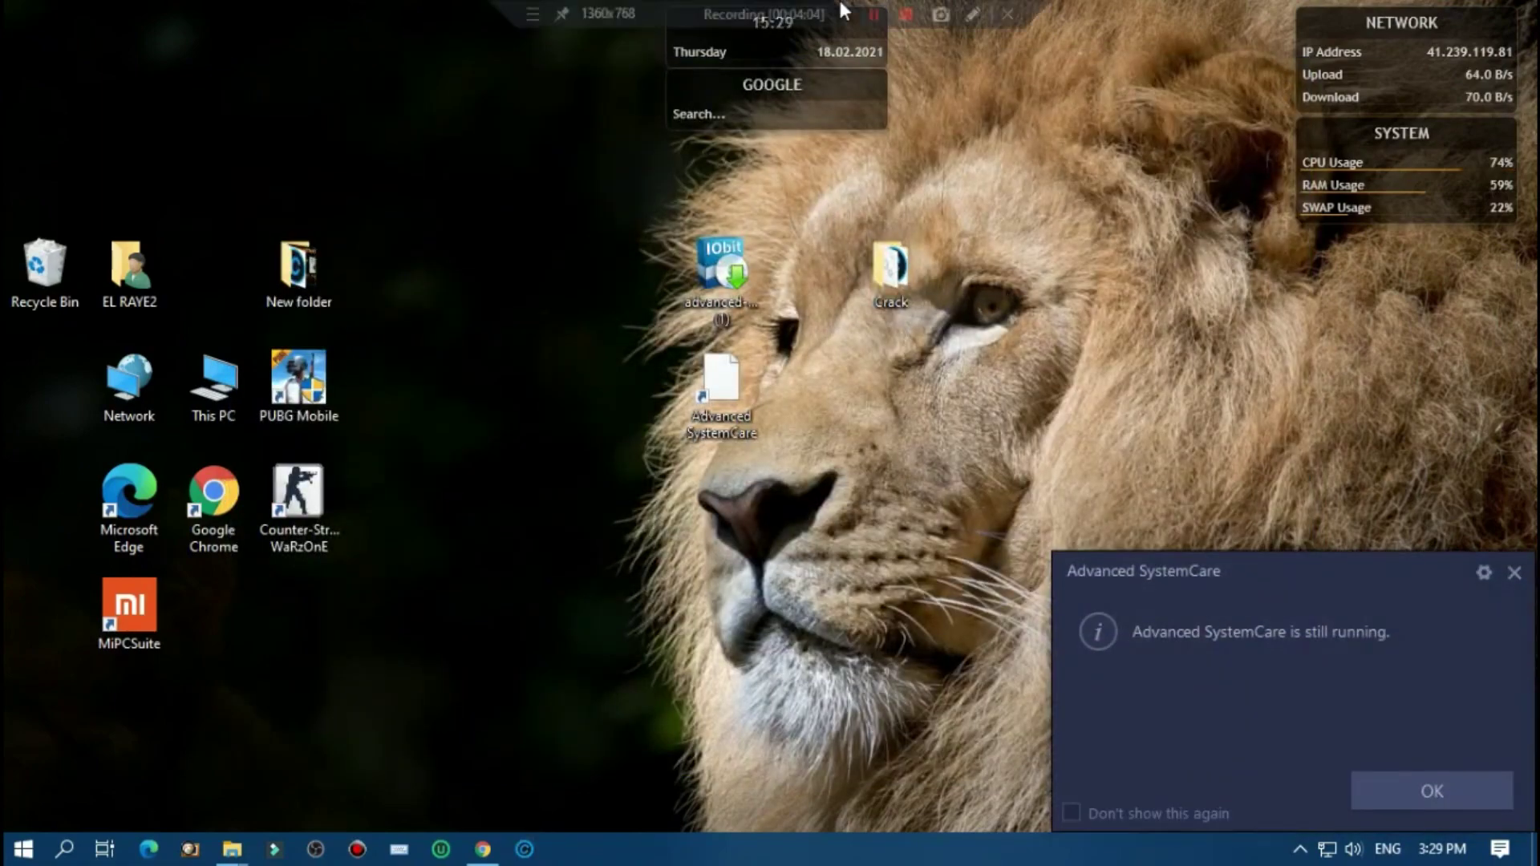